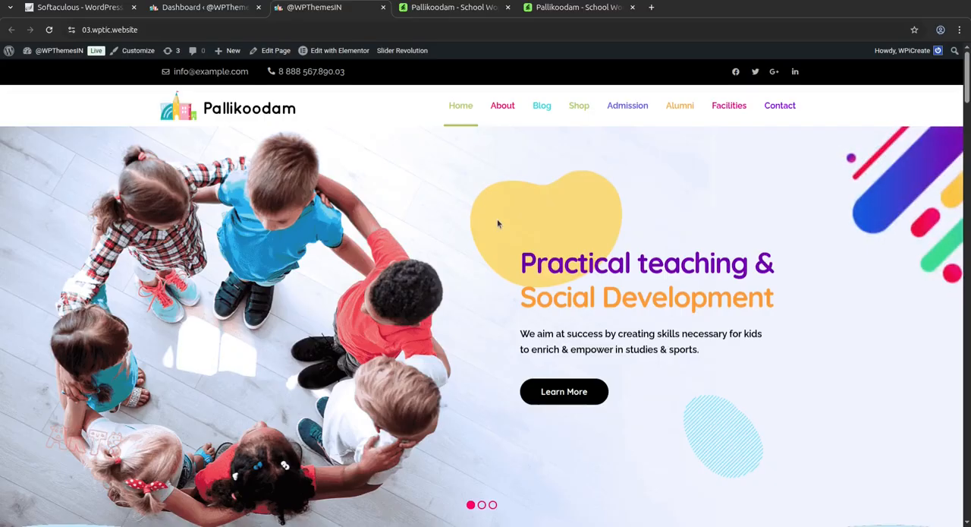
- Look over the hero slider and upper sections of the Pallikoodam site's homepage
scroll(497, 219, down, 3)
scroll(739, 309, down, 3)
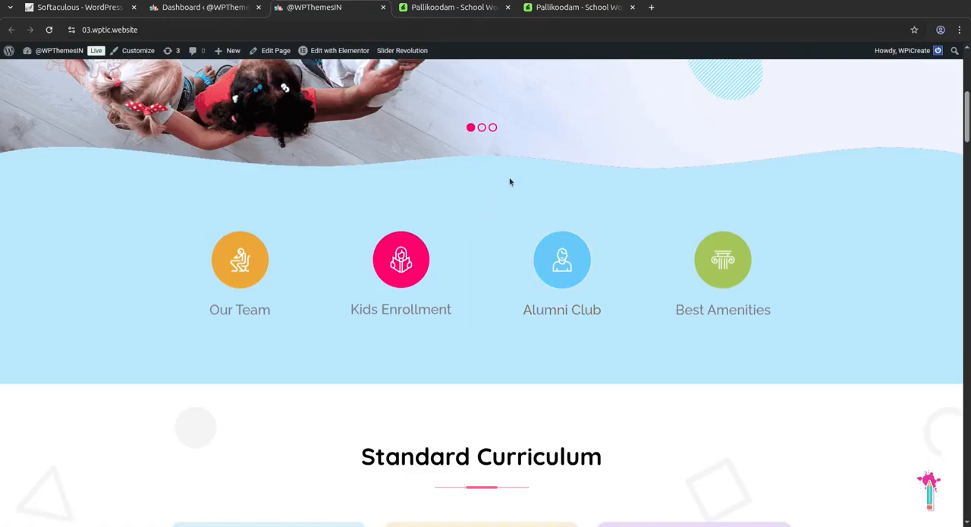
scroll(512, 179, up, 5)
- Review the Pallikoodam item page on ThemeForest, dismissing the survey pop-up and highlighting the Power Elite Author badge text
click(460, 10)
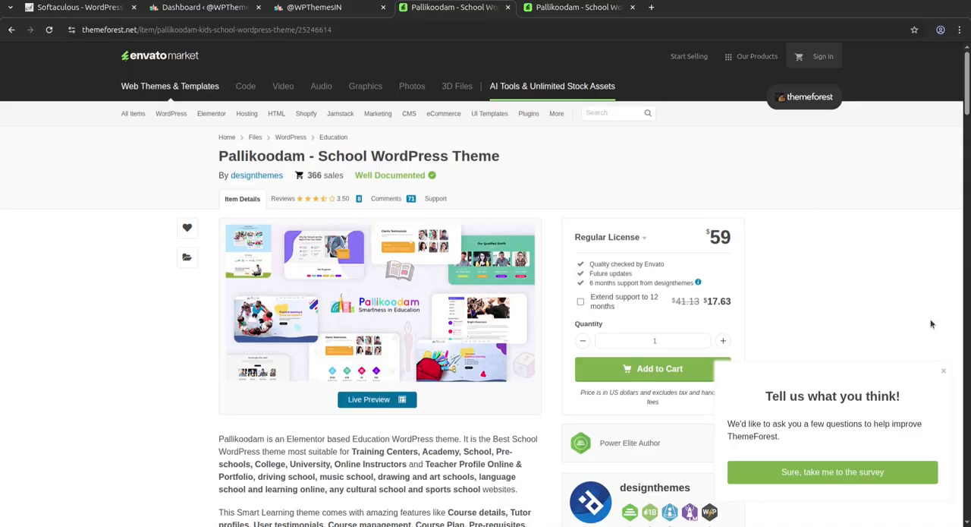
click(946, 371)
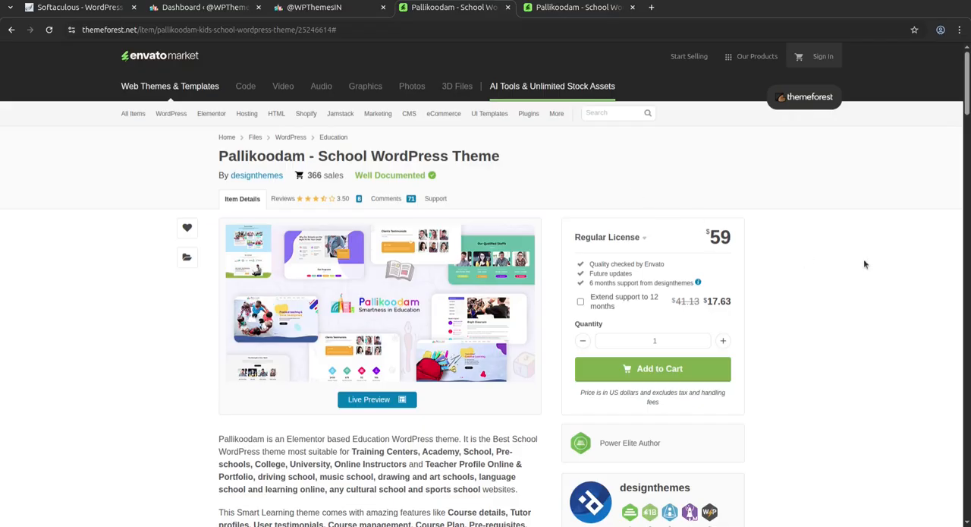
scroll(863, 263, down, 1)
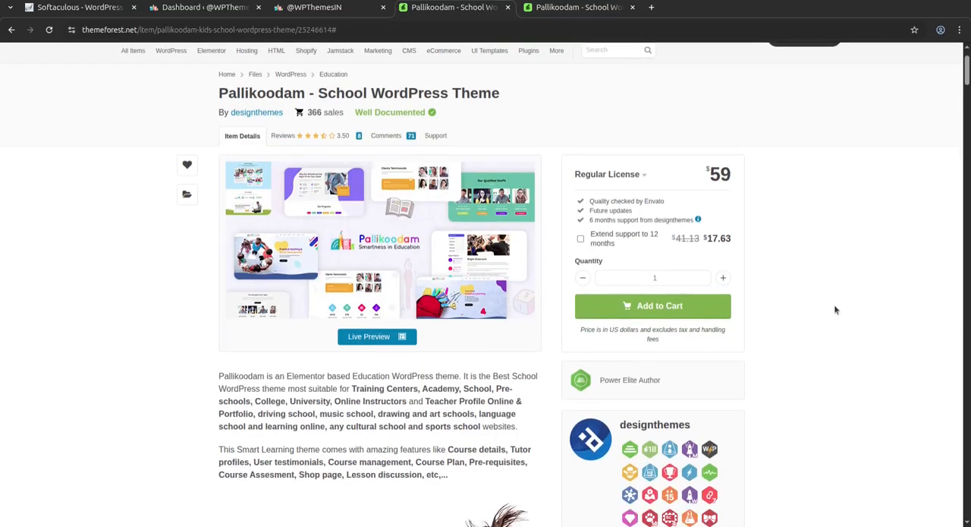
drag(681, 379, 612, 376)
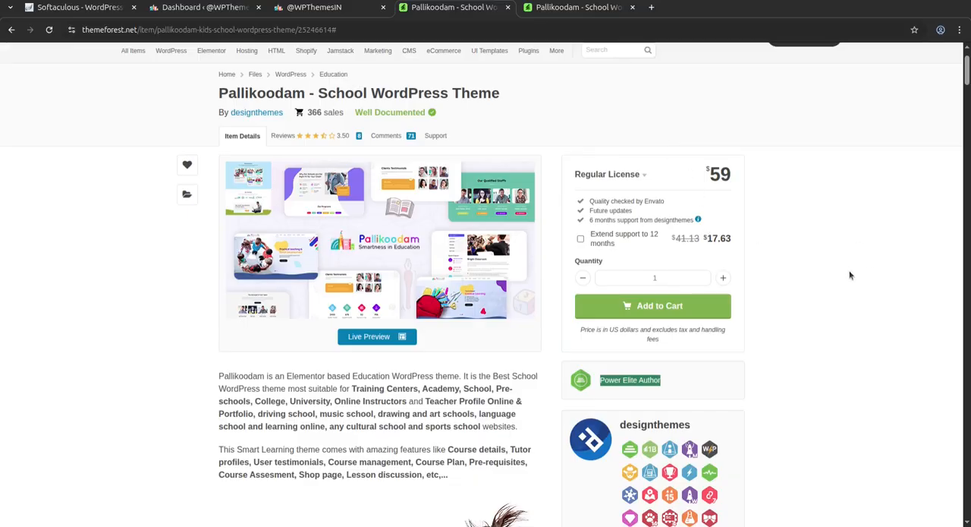
scroll(850, 275, down, 1)
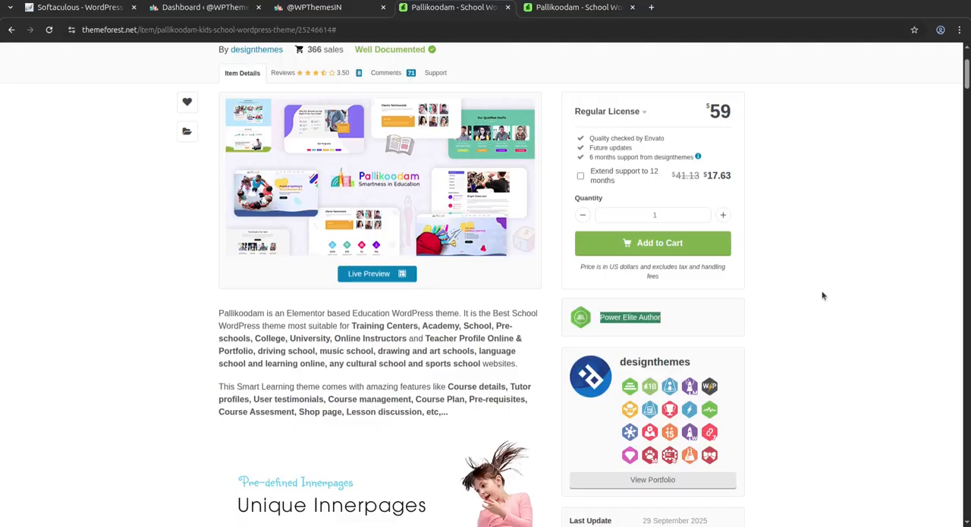
scroll(748, 291, up, 1)
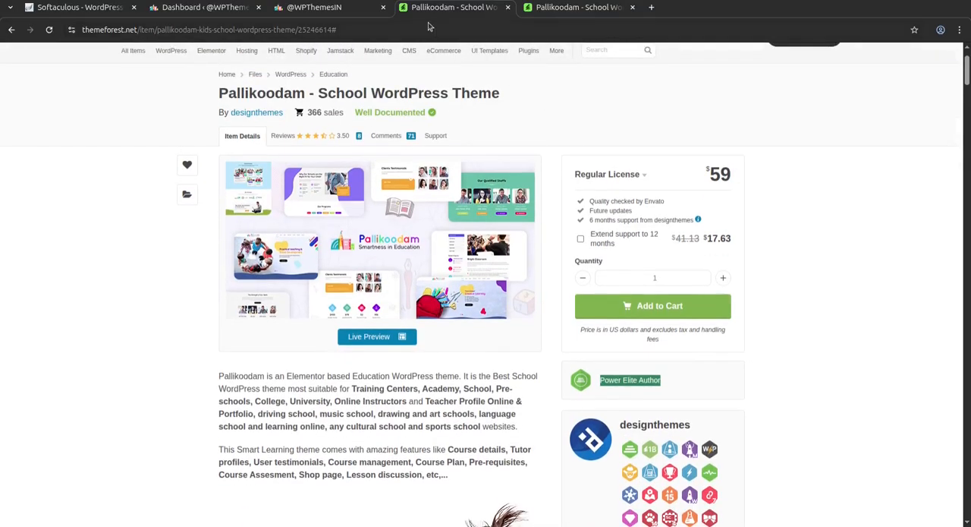
- Return to the 03.wptic.website homepage and examine its sections from the slider through the client testimonials
click(338, 10)
scroll(554, 258, up, 1)
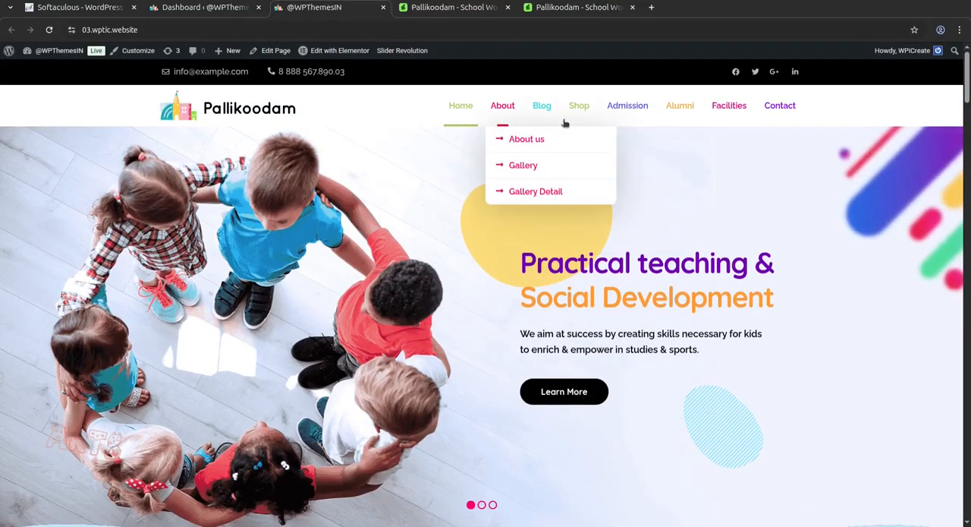
scroll(747, 264, down, 10)
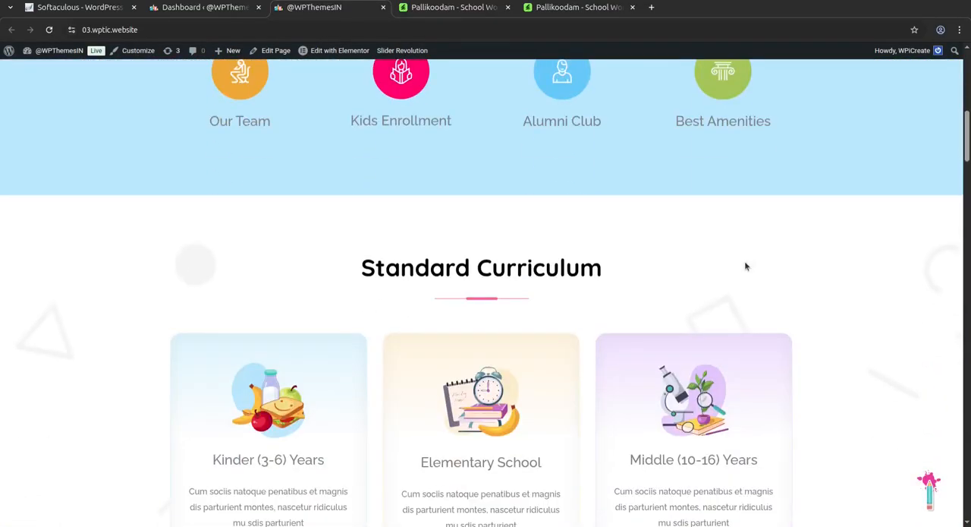
scroll(861, 284, down, 5)
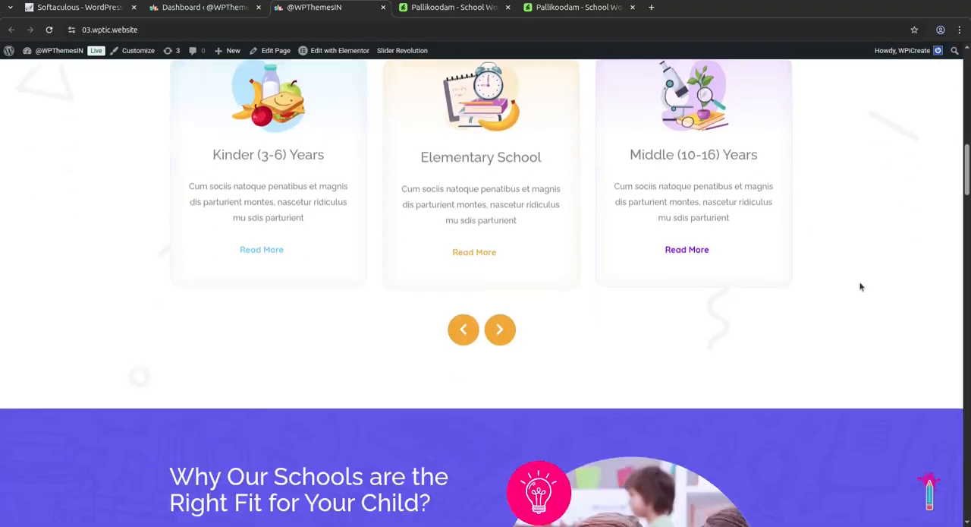
scroll(332, 270, down, 4)
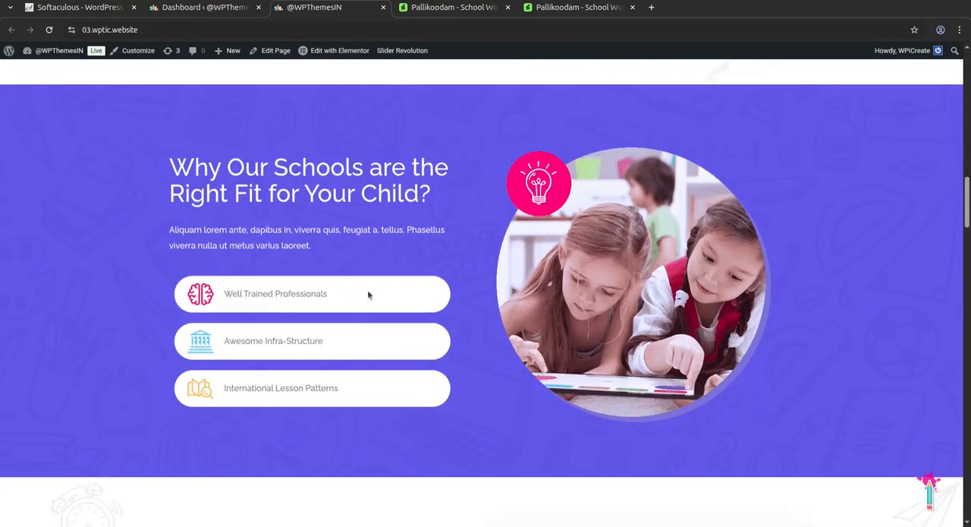
scroll(432, 347, down, 3)
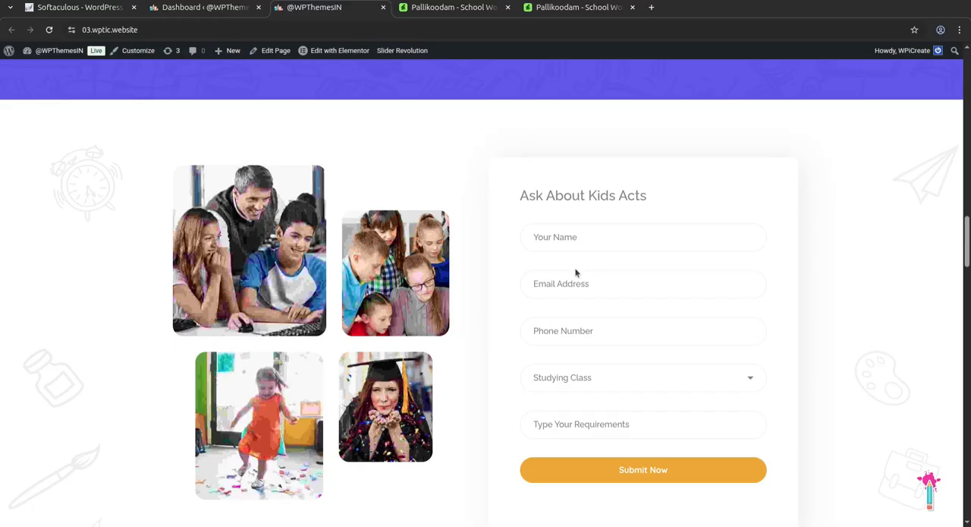
scroll(536, 360, down, 4)
scroll(534, 360, down, 2)
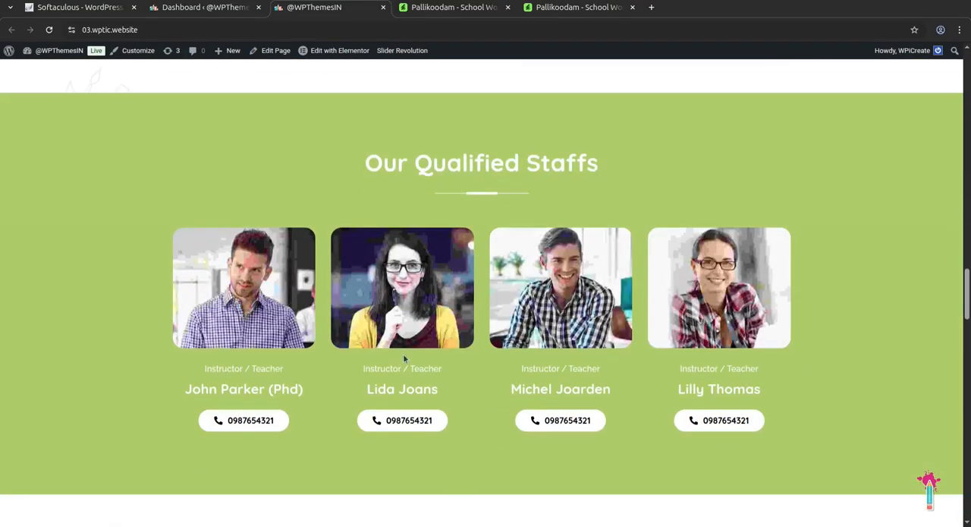
scroll(273, 382, down, 4)
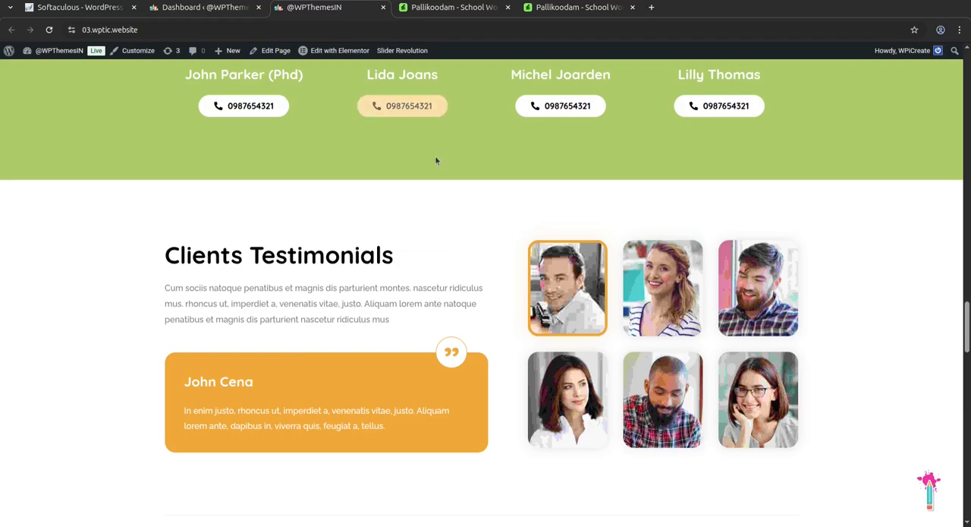
scroll(437, 159, up, 4)
scroll(441, 162, up, 8)
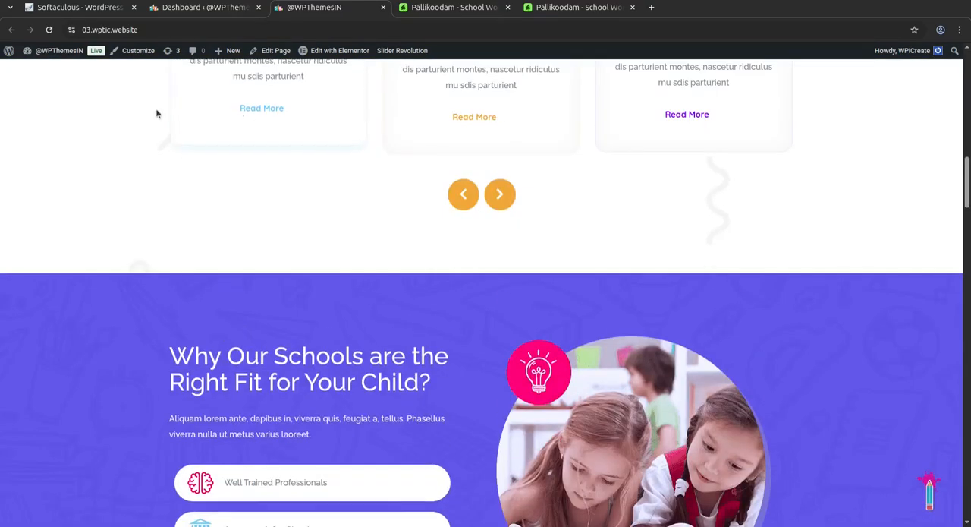
scroll(336, 310, up, 6)
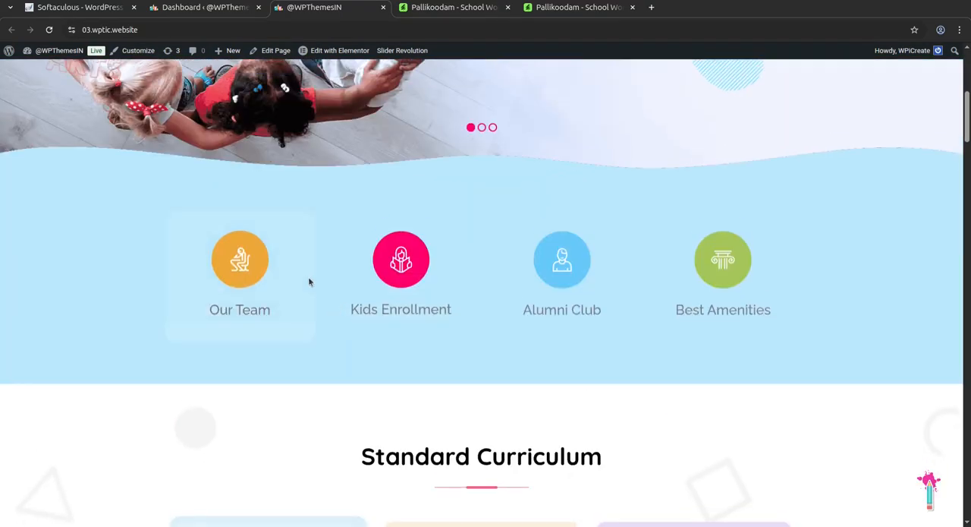
scroll(309, 281, up, 4)
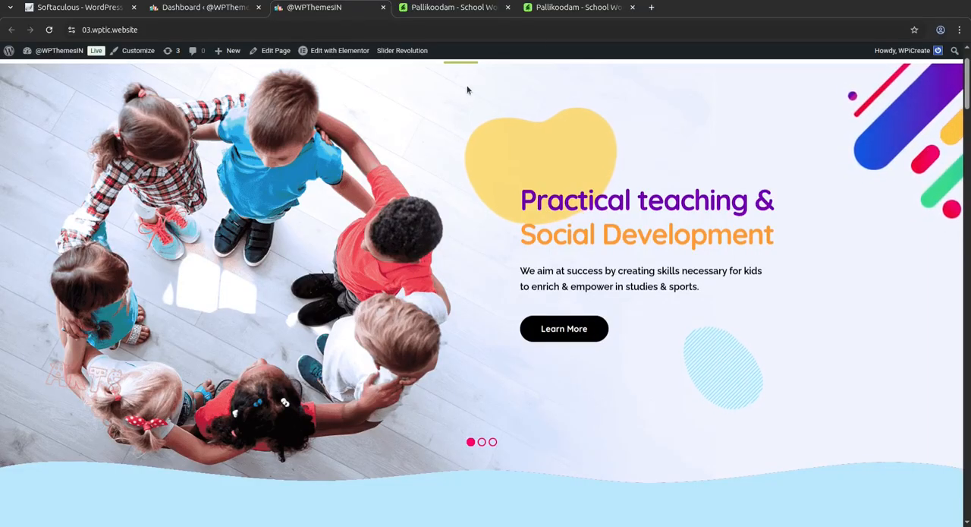
- Compare the ThemeForest live preview's homepage with the installed site's homepage around the Standard Curriculum section
click(547, 9)
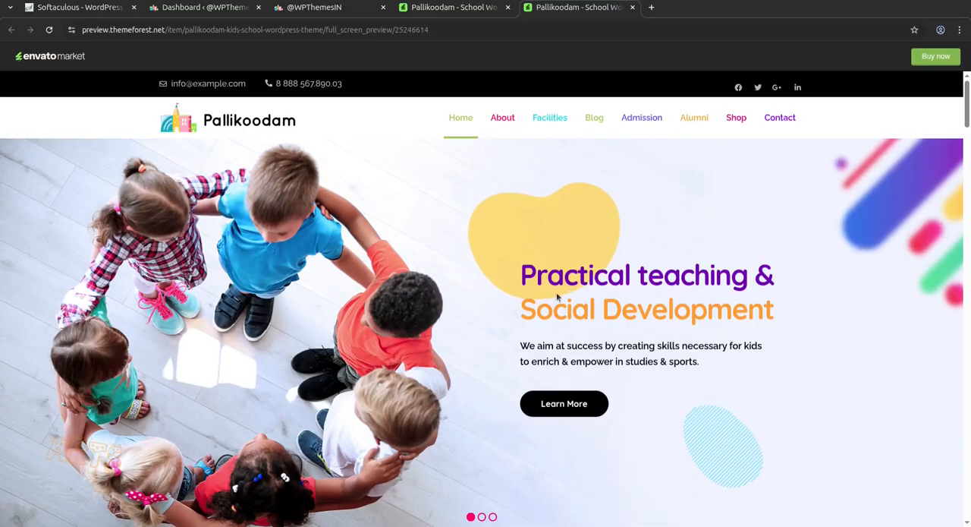
scroll(557, 295, down, 6)
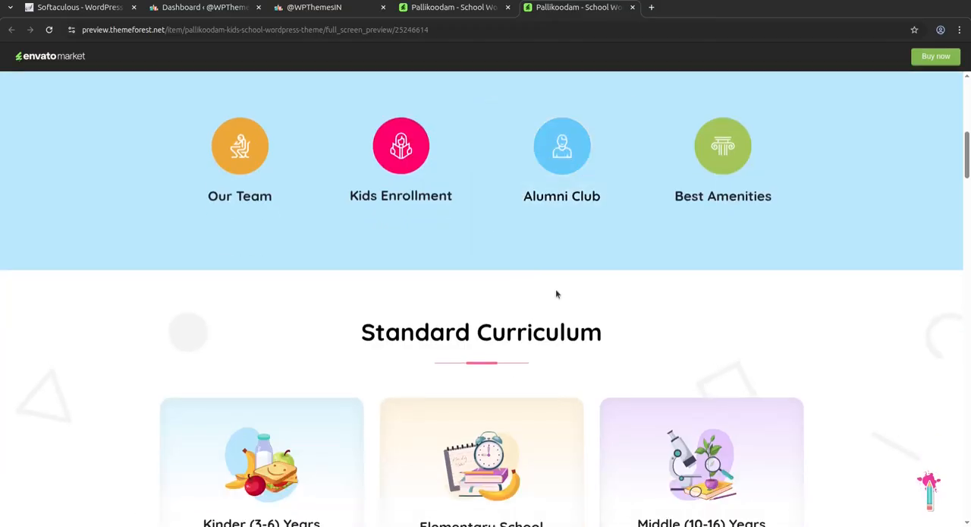
scroll(557, 295, down, 2)
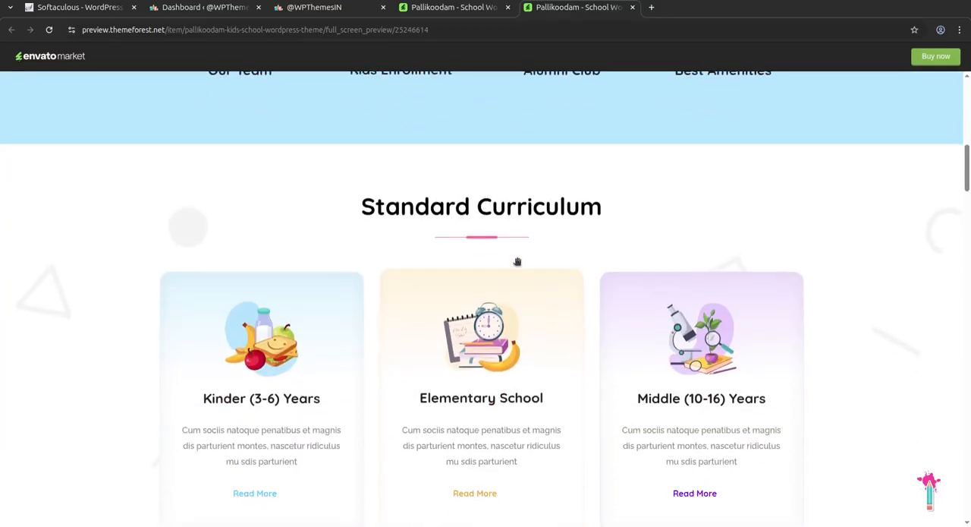
click(301, 14)
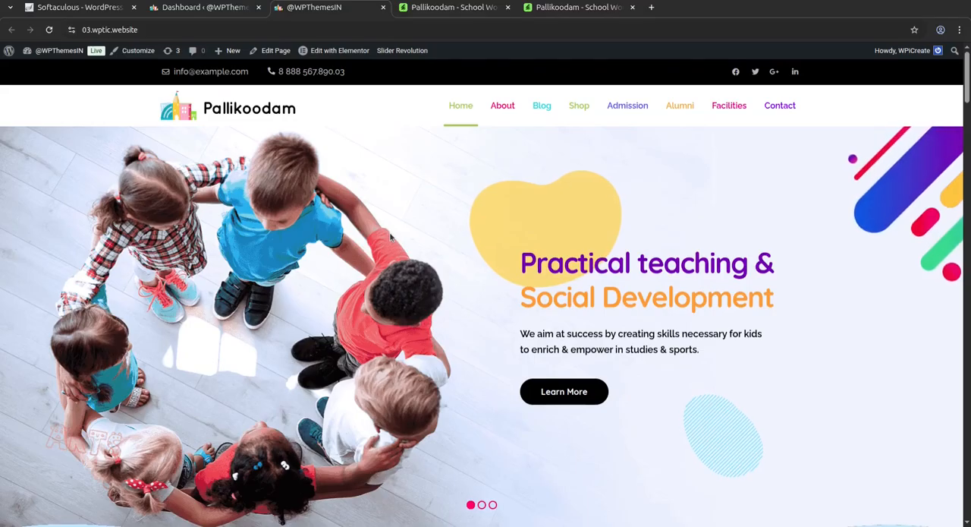
scroll(390, 236, down, 8)
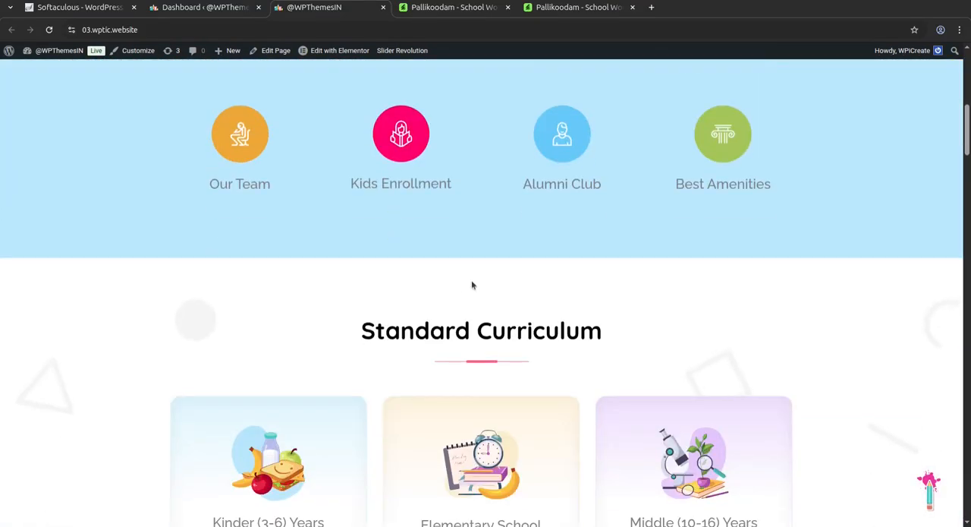
scroll(470, 283, down, 8)
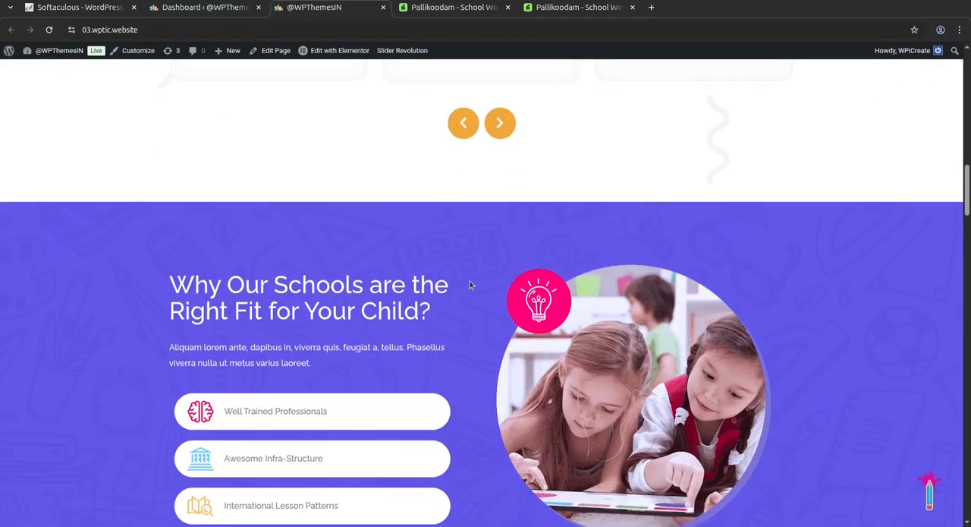
scroll(415, 222, up, 17)
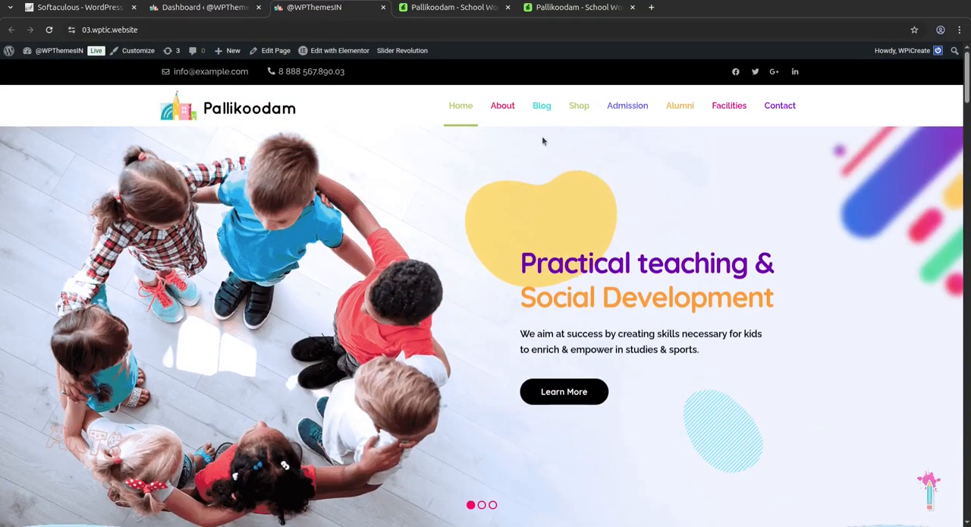
- Open the site's About us page and look through its sections down to the Curriculam block
mouse_move(503, 110)
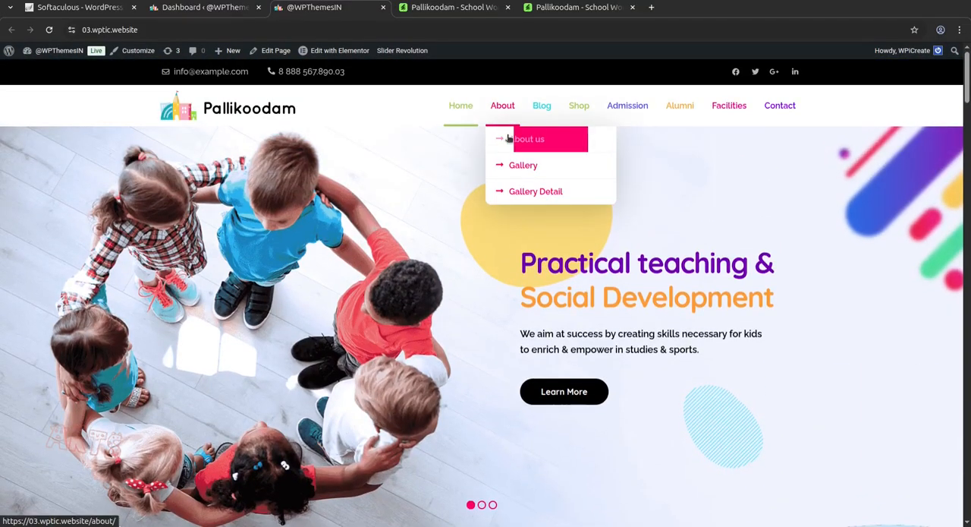
click(510, 138)
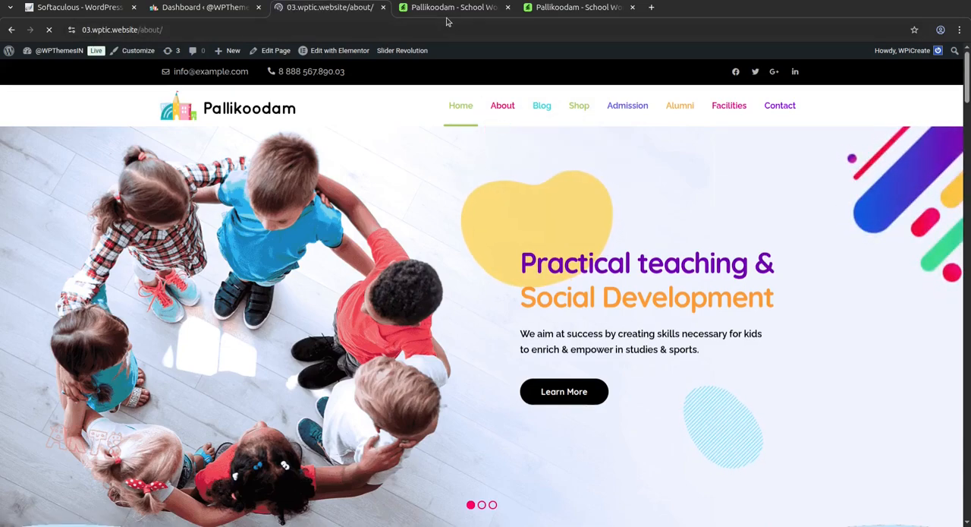
scroll(561, 313, down, 4)
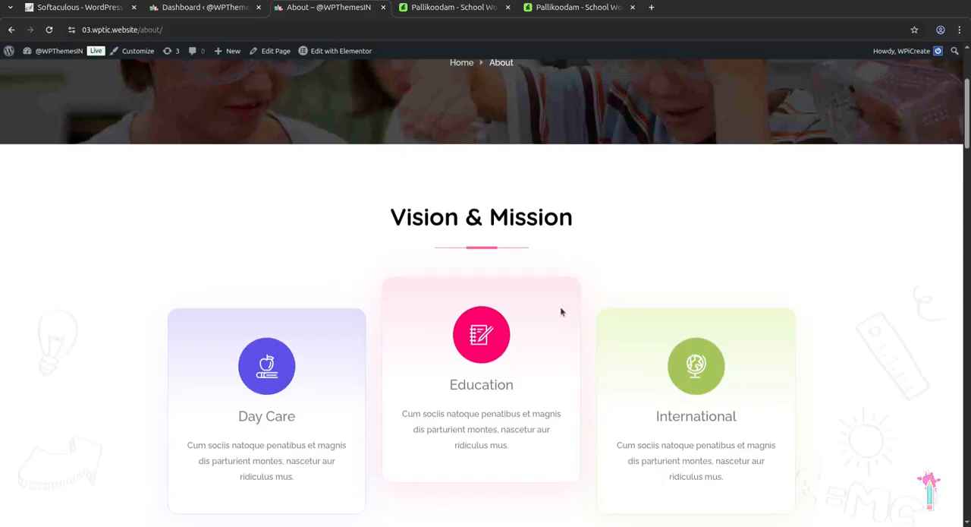
scroll(652, 370, down, 2)
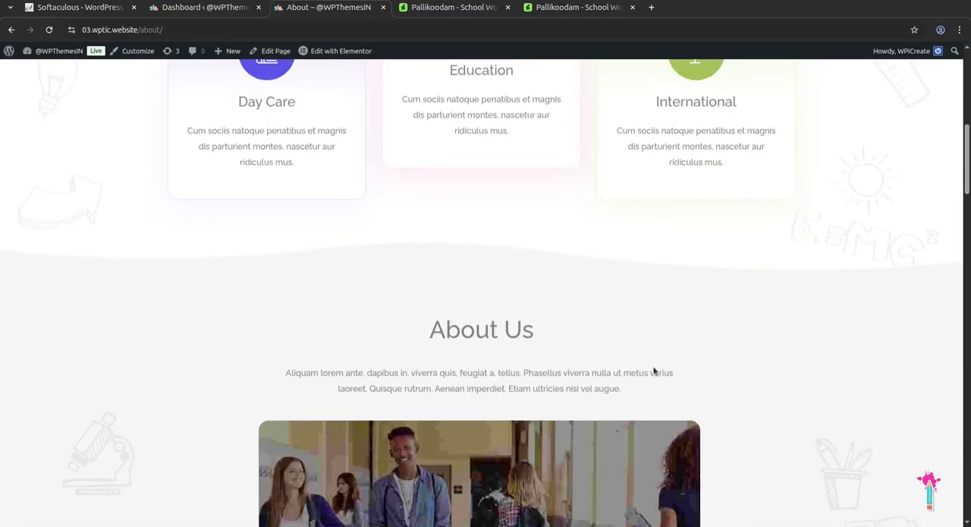
scroll(653, 367, down, 2)
scroll(655, 370, down, 6)
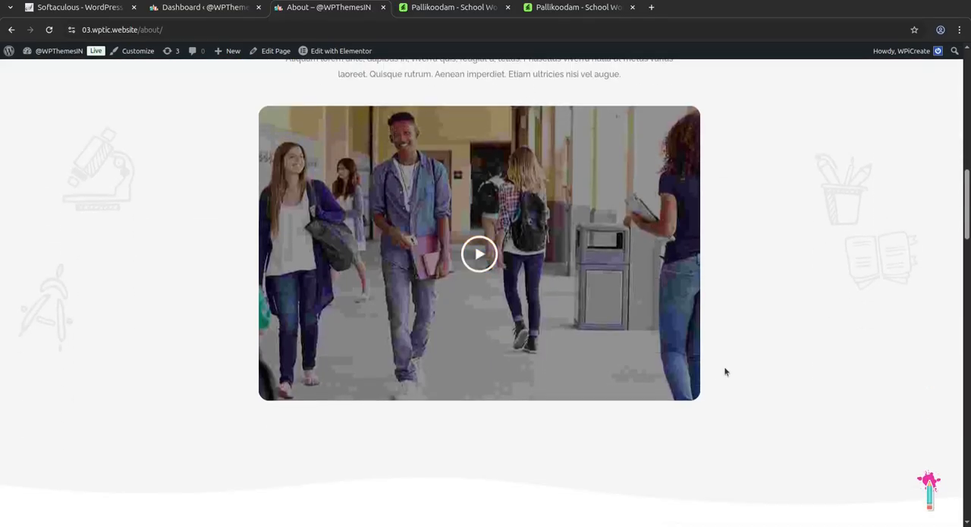
scroll(723, 371, down, 4)
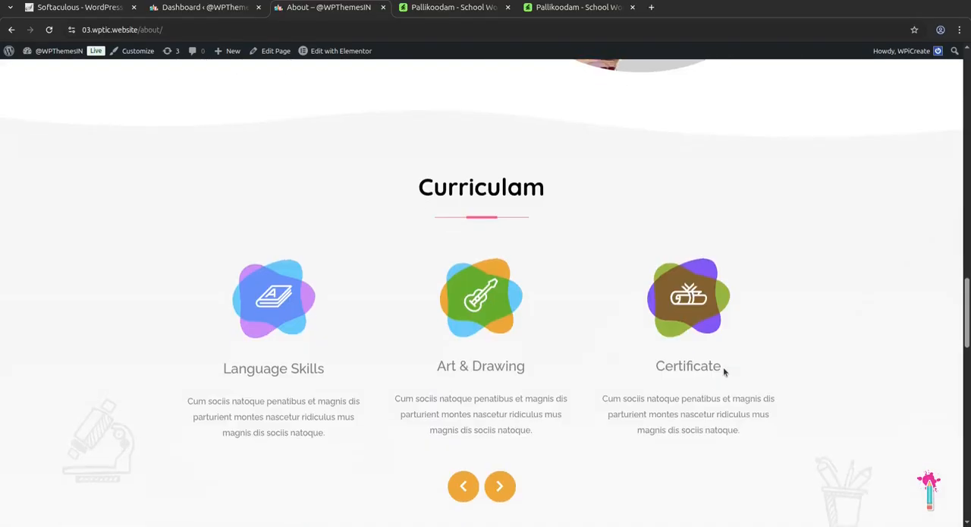
- Check the top of the ThemeForest live preview's homepage and revisit the theme's item page
click(559, 9)
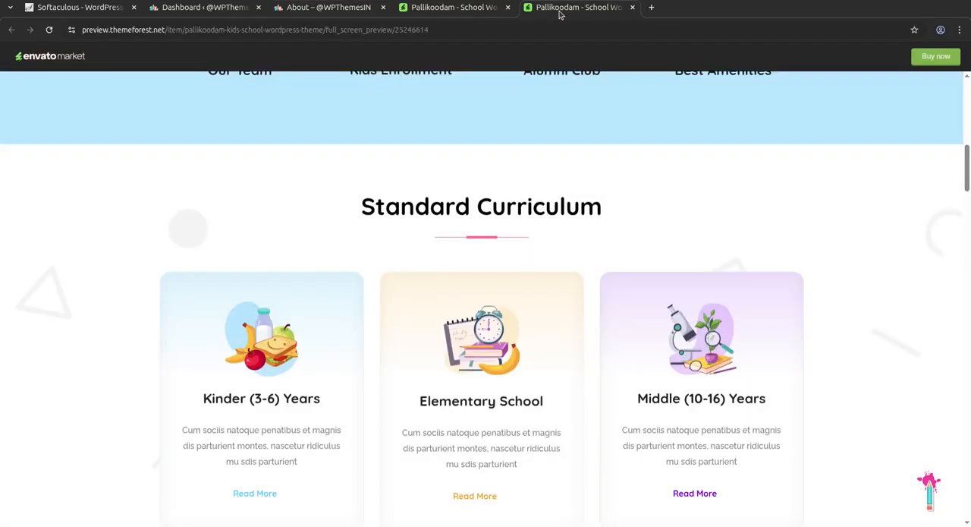
scroll(646, 230, up, 9)
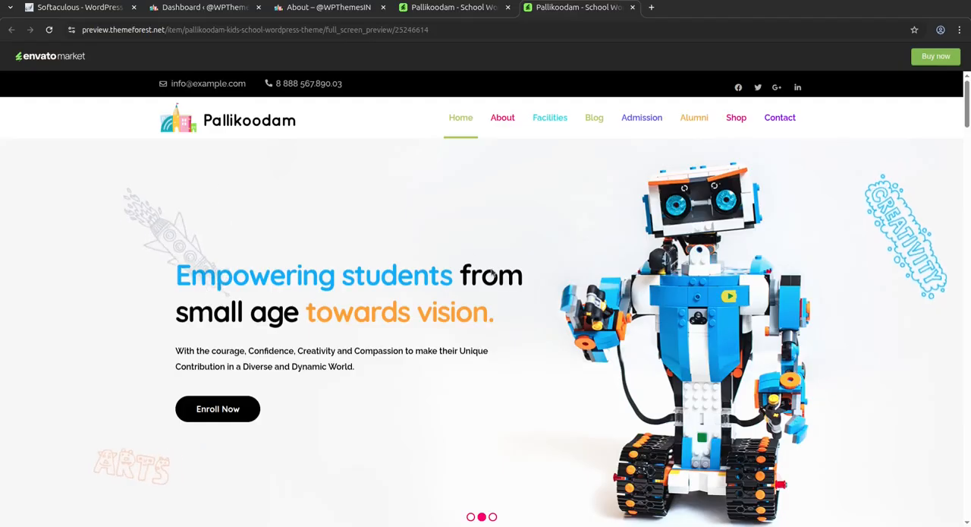
click(433, 8)
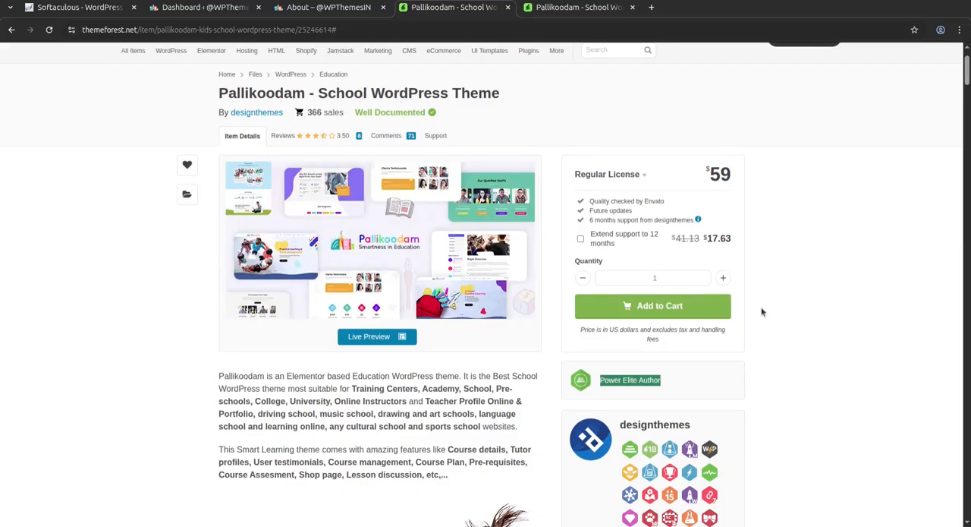
- Switch to the WordPress dashboard and dismiss the notice about plugins needing updates
click(205, 9)
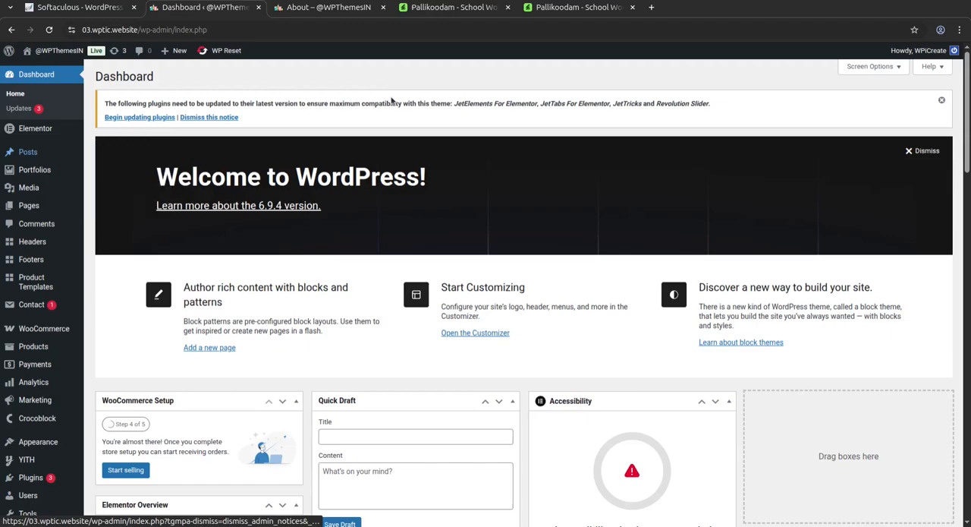
click(940, 104)
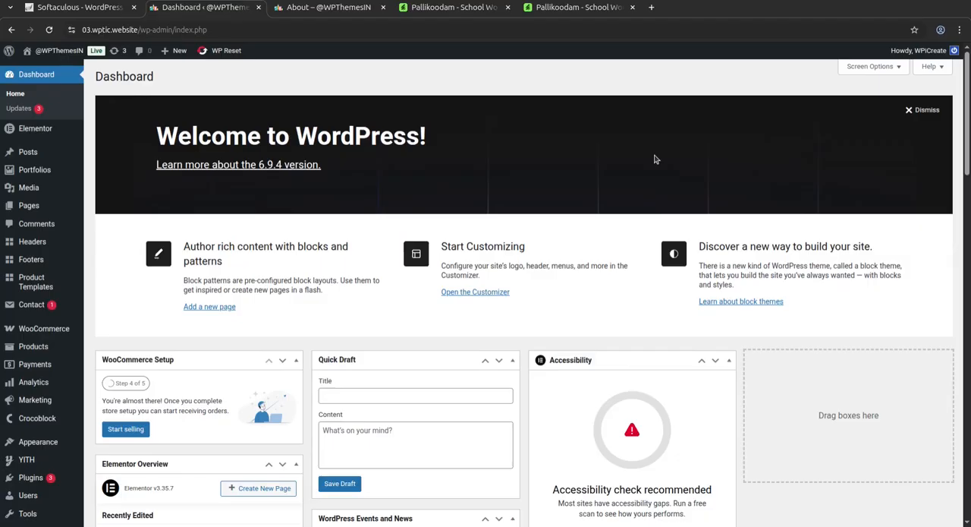
- Collapse the Accessibility, Quick Draft and WooCommerce Setup boxes on the dashboard and look over the remaining widgets
click(728, 361)
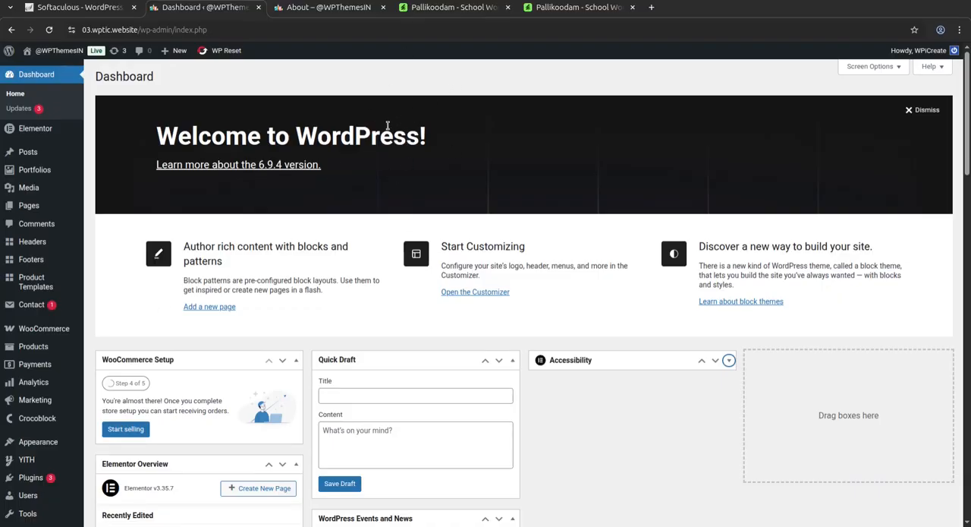
scroll(451, 275, down, 3)
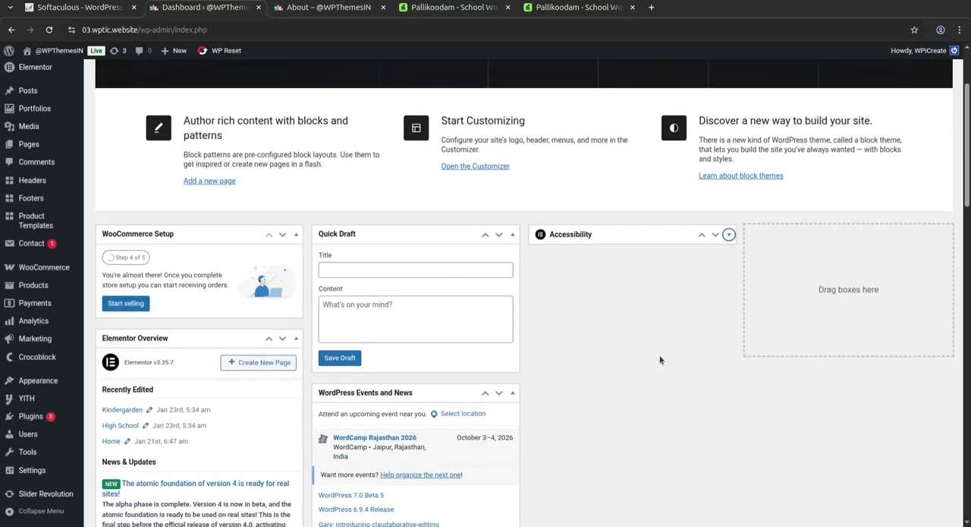
click(512, 235)
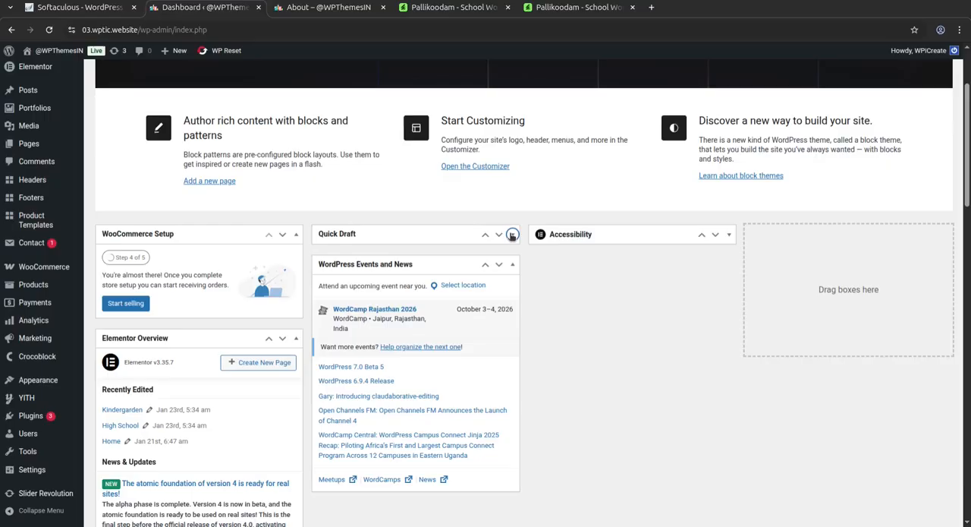
click(296, 234)
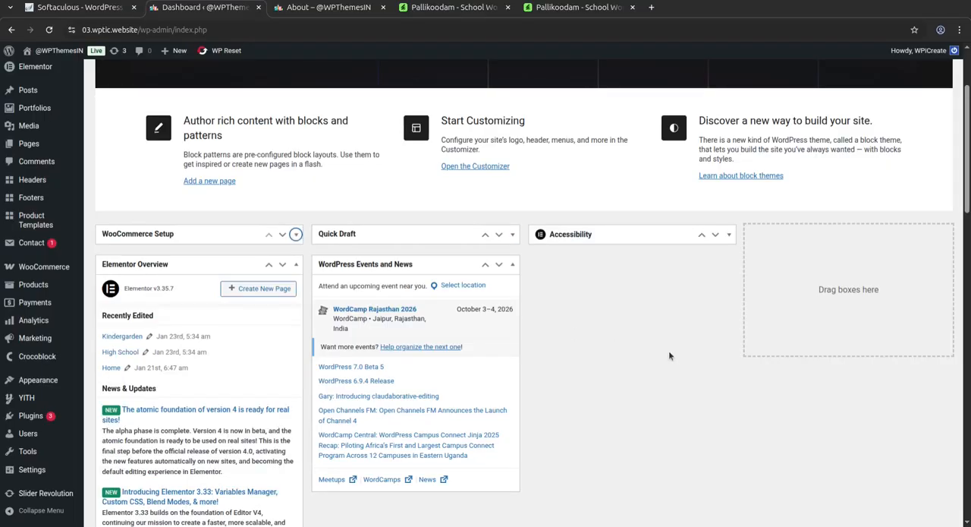
scroll(493, 373, down, 9)
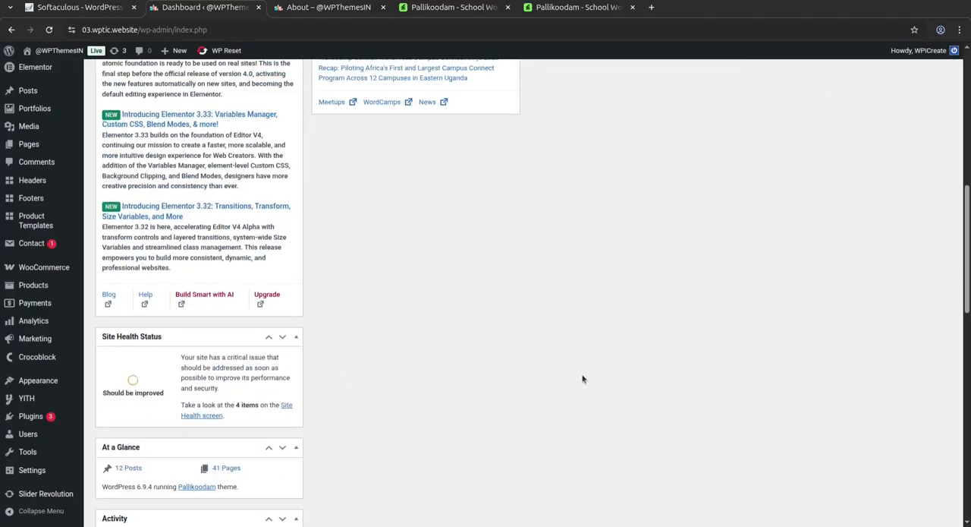
- Look through the rest of the site's About page and open General Information from its footer
click(338, 9)
scroll(567, 244, down, 10)
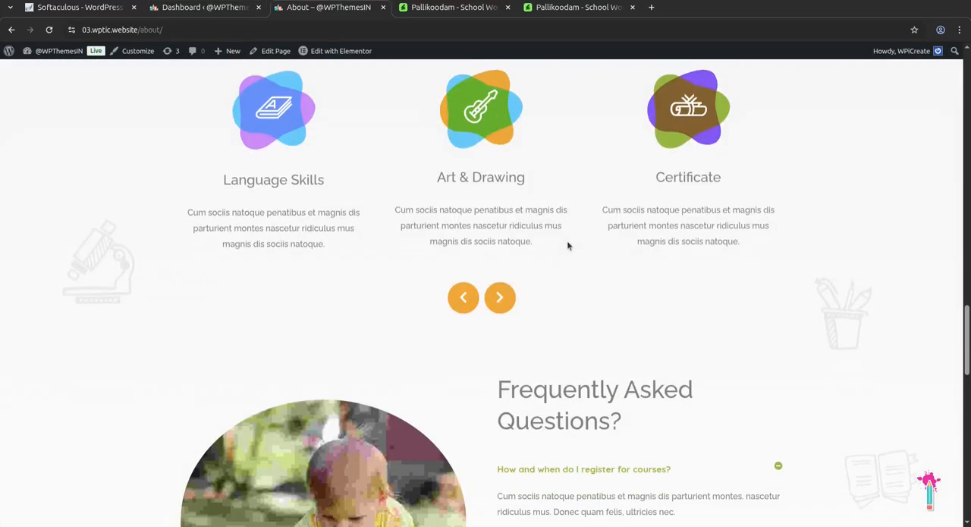
scroll(568, 245, down, 5)
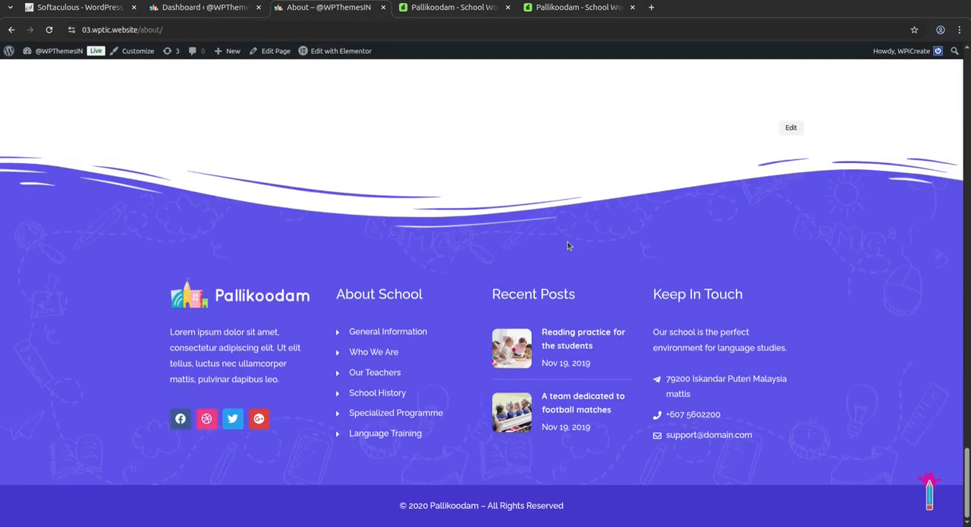
click(391, 337)
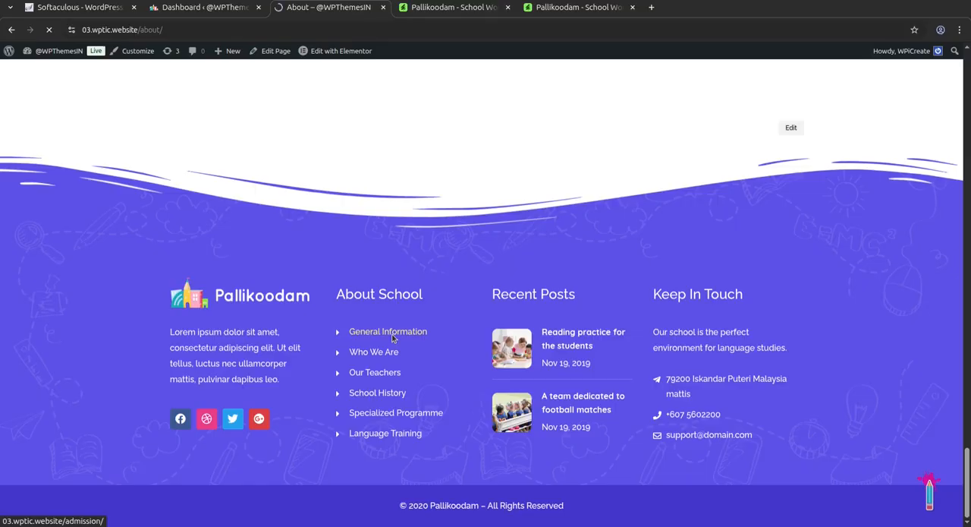
- Return to the WordPress dashboard, look through its admin menu entries and open the installed plugins list
click(194, 8)
scroll(45, 250, up, 5)
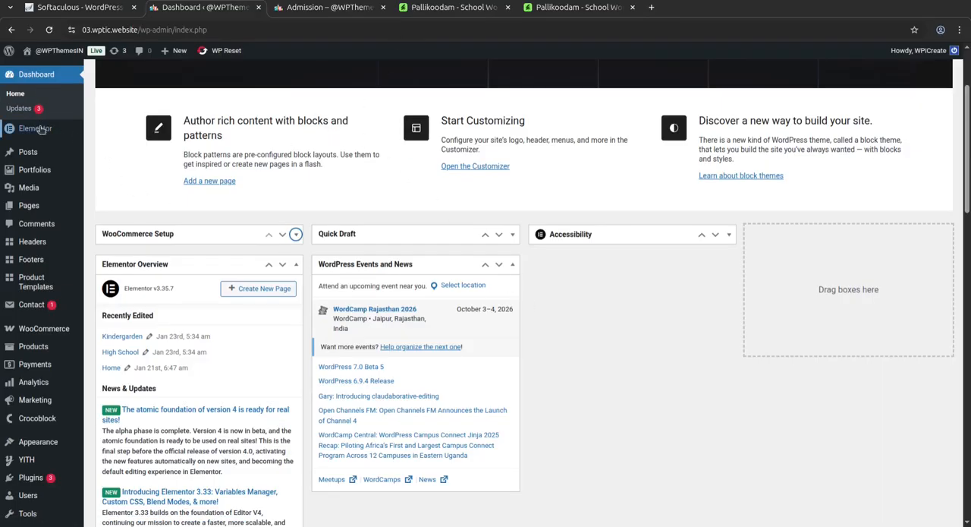
mouse_move(27, 353)
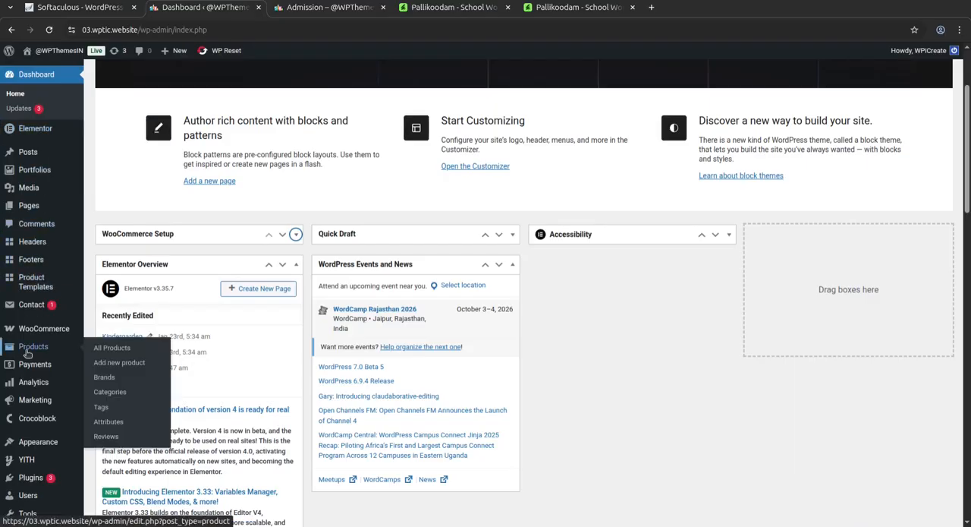
scroll(30, 383, down, 3)
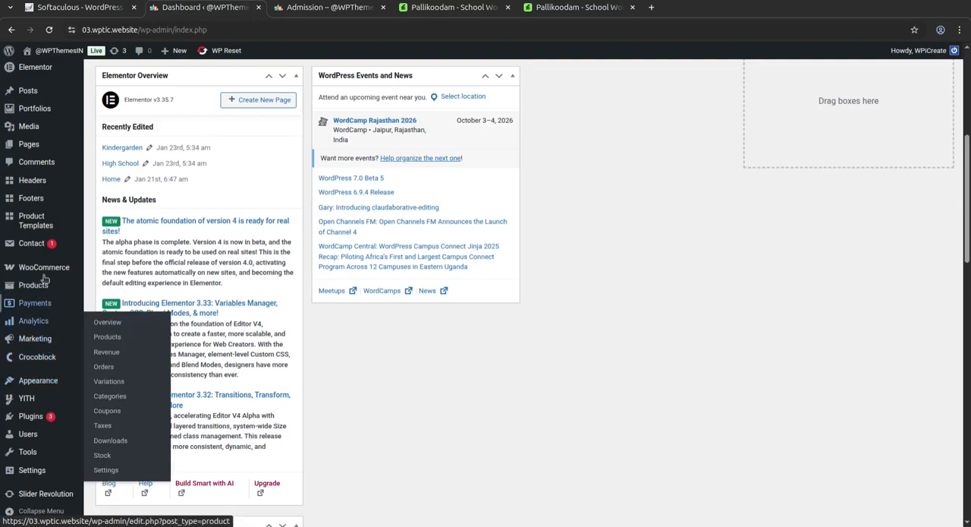
mouse_move(41, 266)
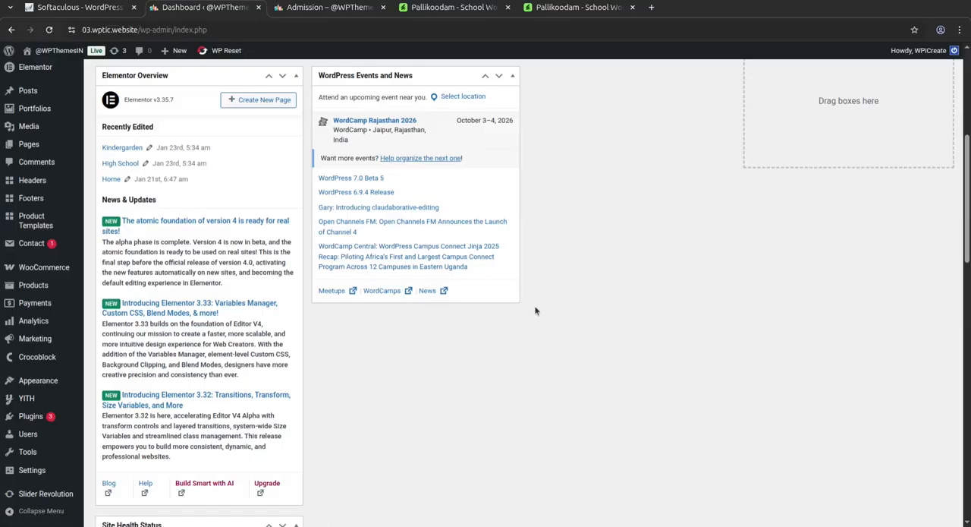
scroll(359, 336, up, 5)
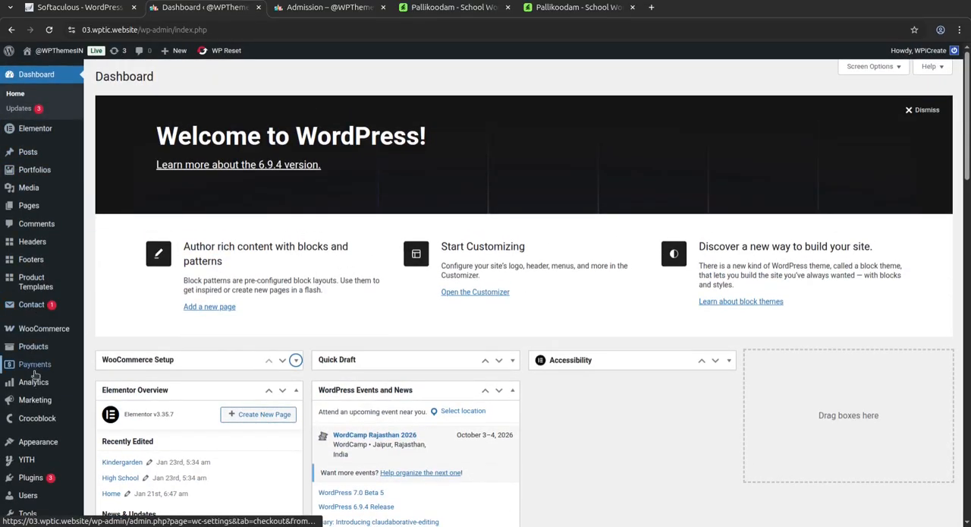
scroll(34, 447, down, 3)
mouse_move(31, 417)
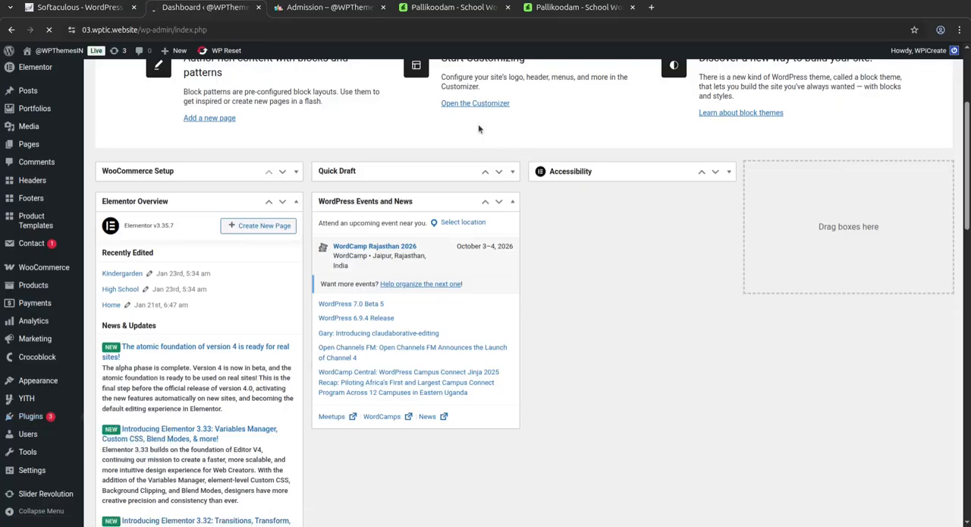
- Check the site's Admission page, open the homepage from its logo and return to the WordPress dashboard
click(340, 14)
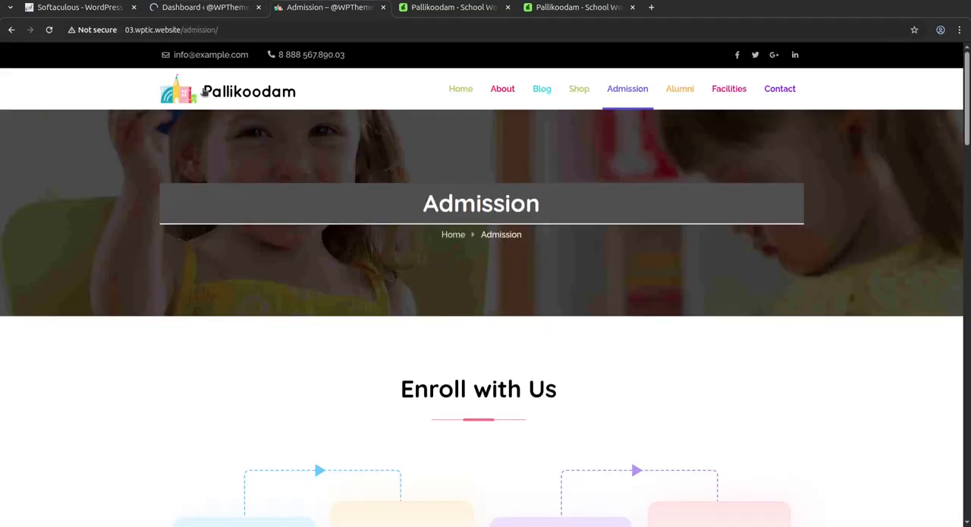
click(205, 10)
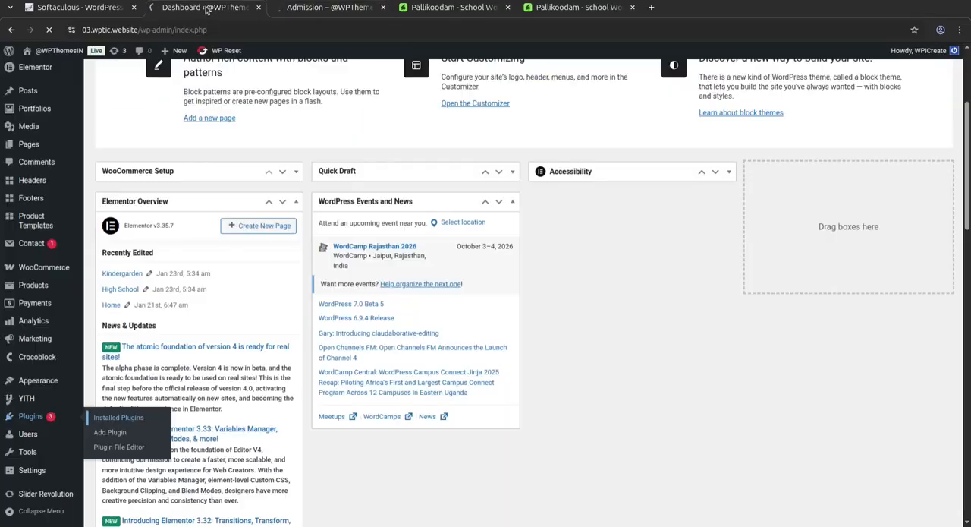
- Review the Regular License price, quality check and support terms on the theme's ThemeForest item page
click(455, 8)
scroll(328, 350, up, 1)
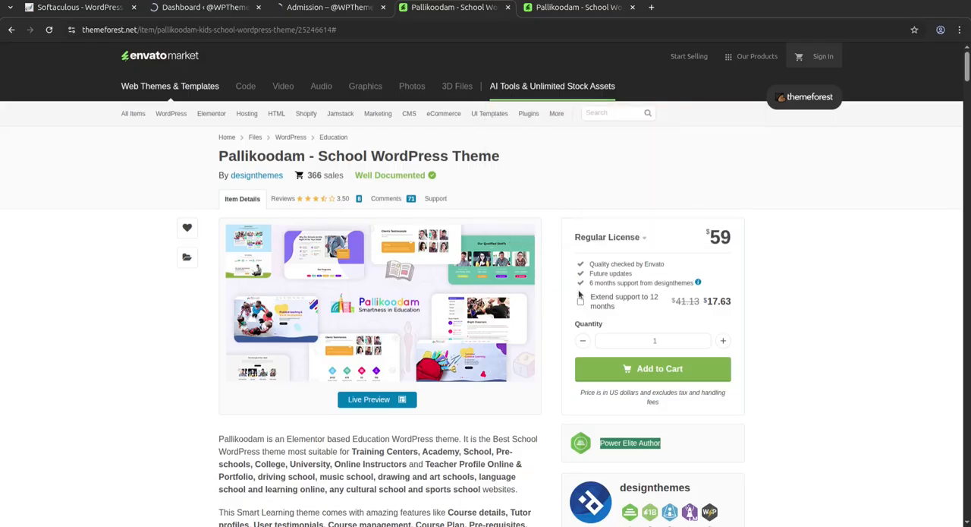
drag(707, 234, 735, 242)
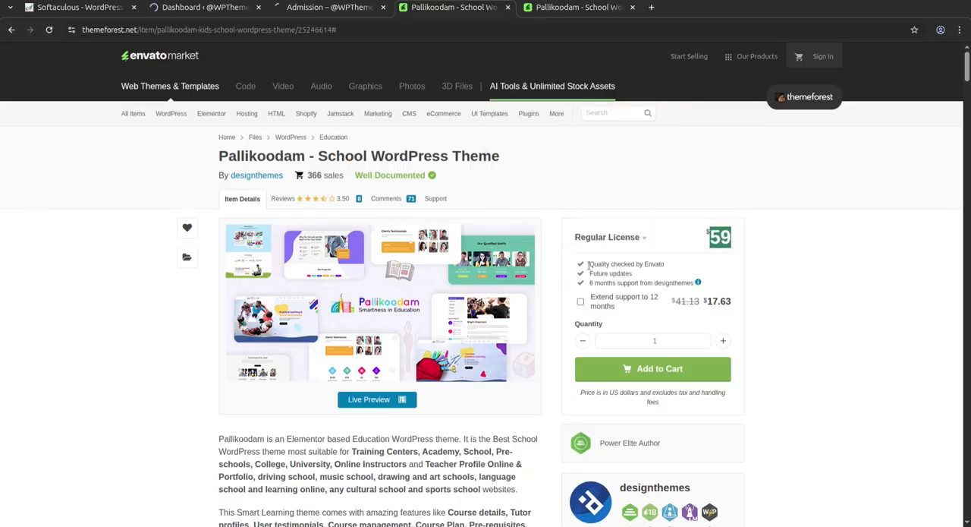
drag(589, 265, 662, 266)
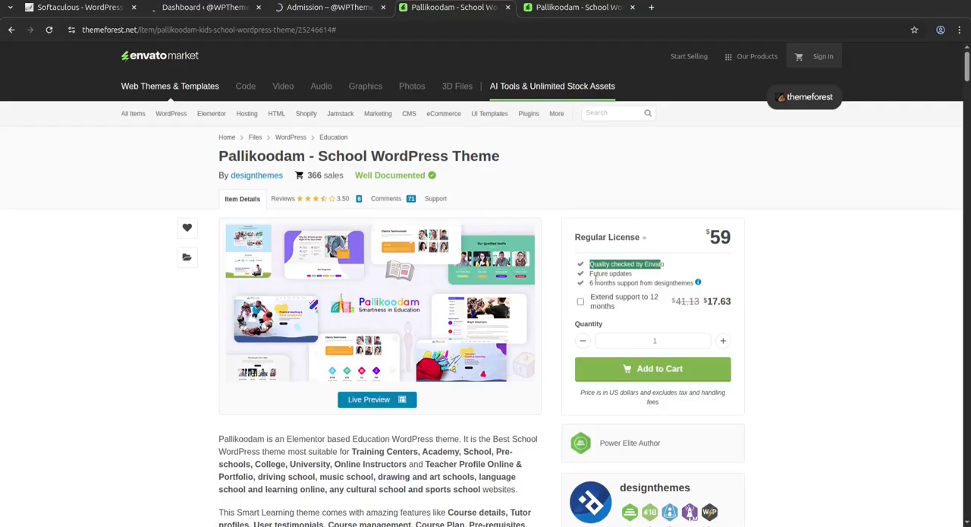
drag(588, 274, 685, 291)
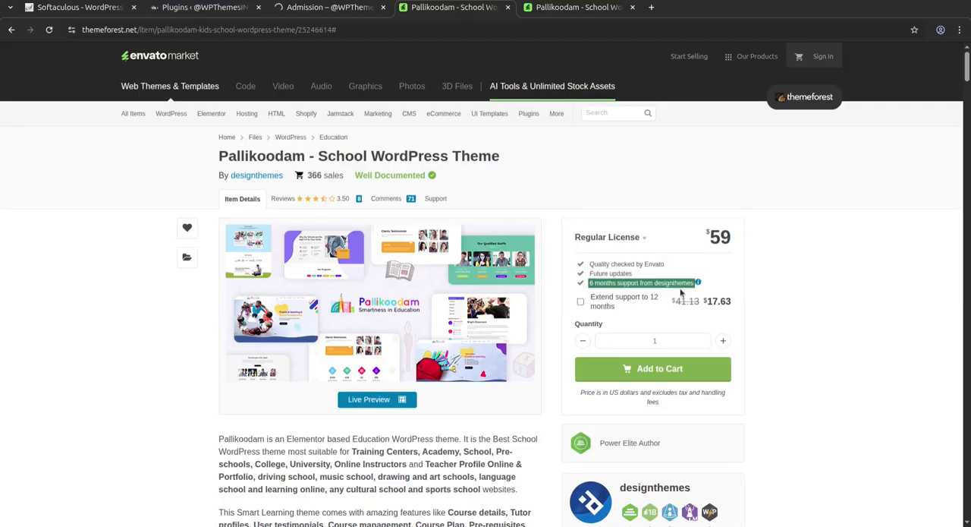
scroll(808, 336, down, 3)
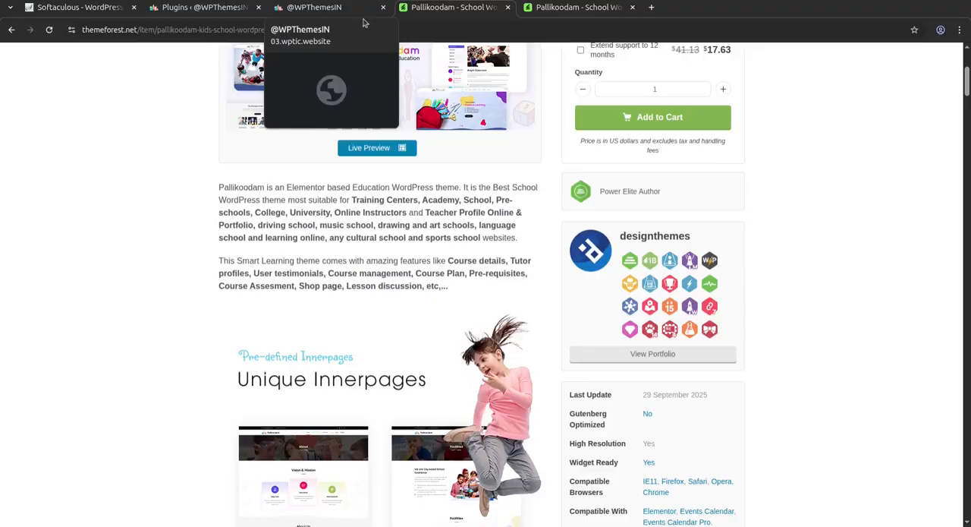
- Look through the ThemeForest live preview's homepage from the slider to the Standard Curriculum section
click(547, 9)
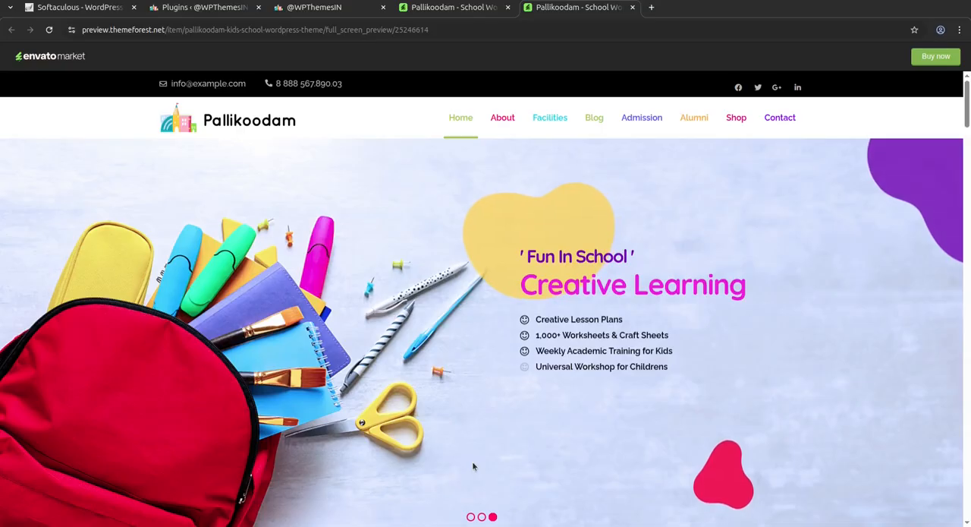
scroll(473, 465, down, 4)
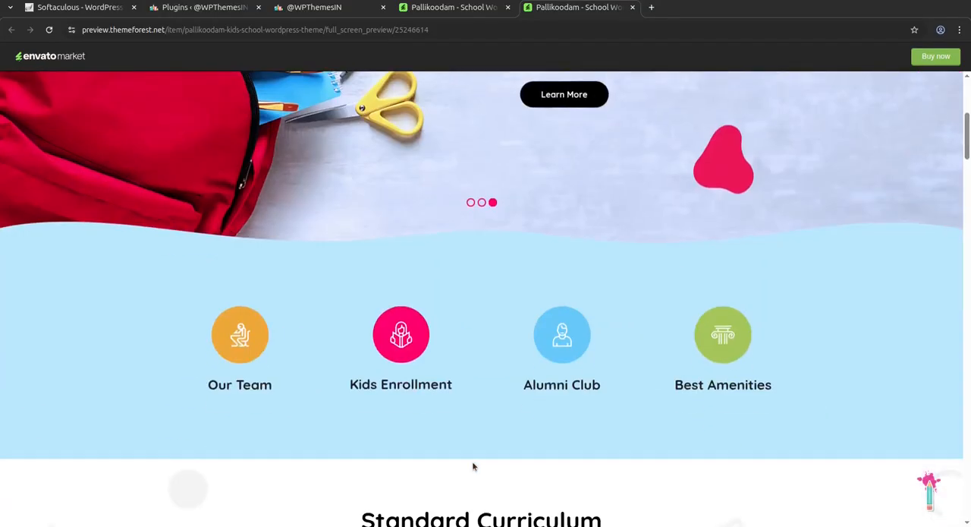
scroll(473, 466, down, 3)
scroll(473, 466, down, 2)
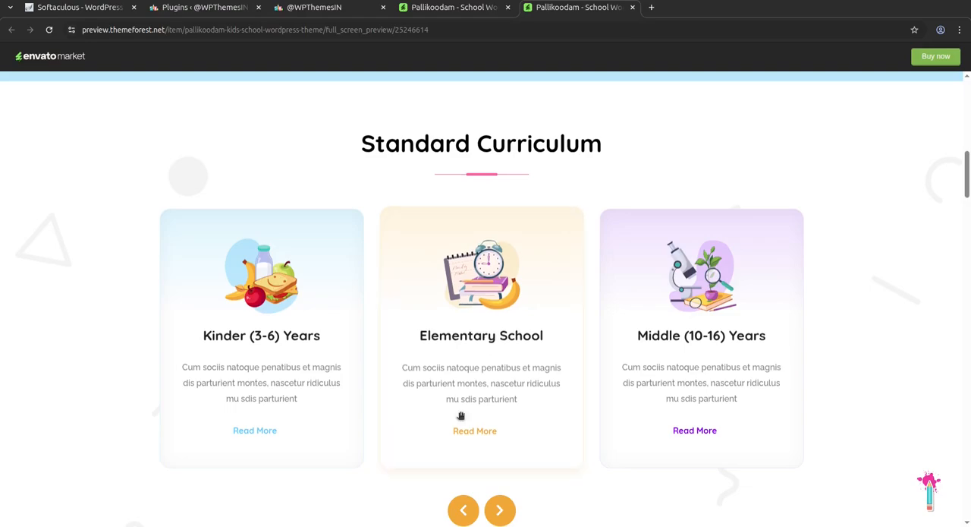
- Try to update the JetElements For Elementor plugin from the WordPress plugins list and reload the page
click(204, 9)
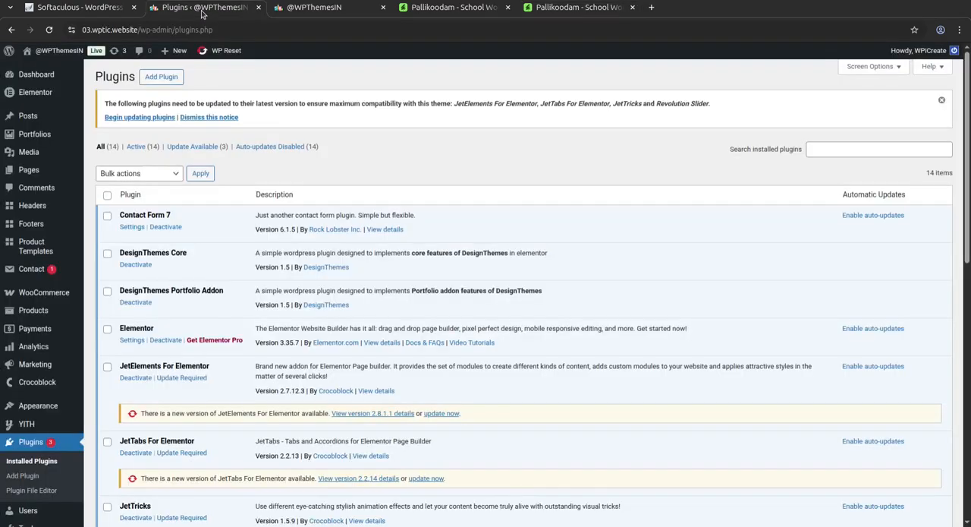
click(441, 412)
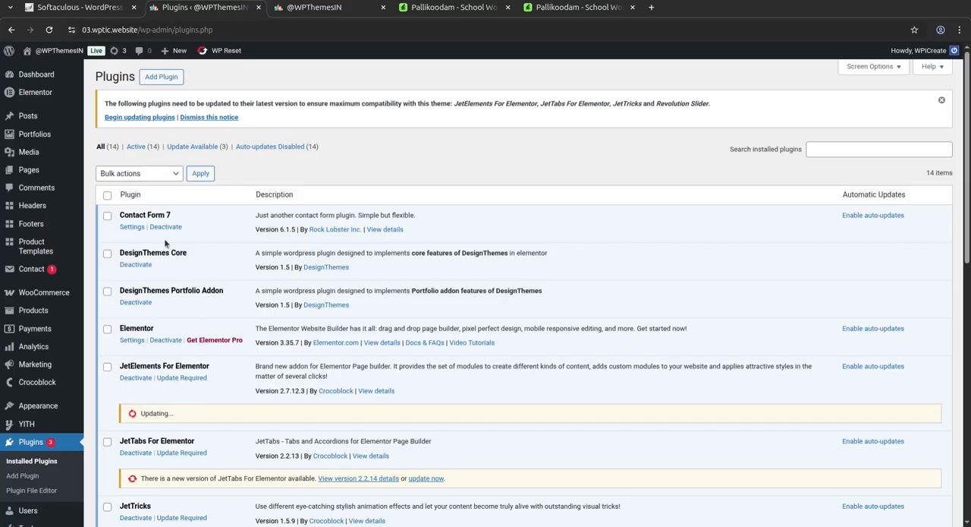
scroll(150, 190, down, 1)
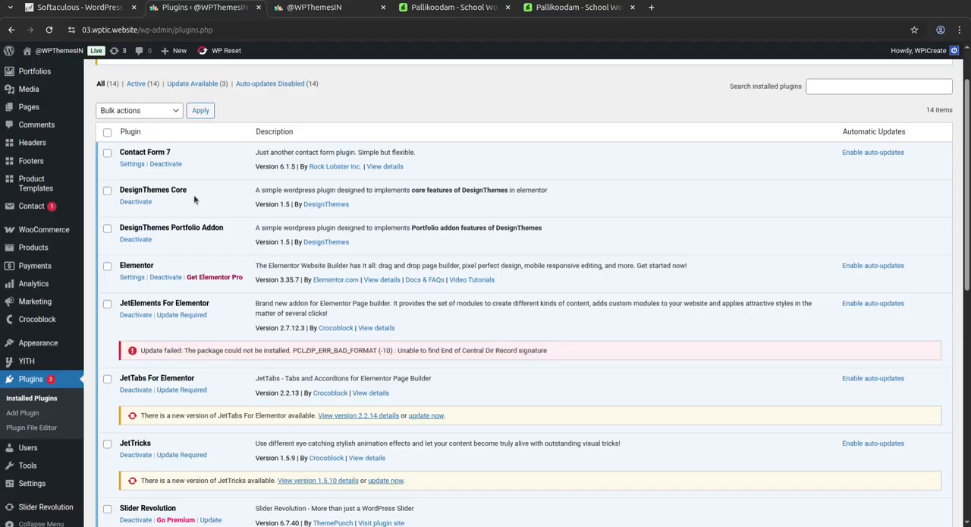
click(47, 31)
click(570, 95)
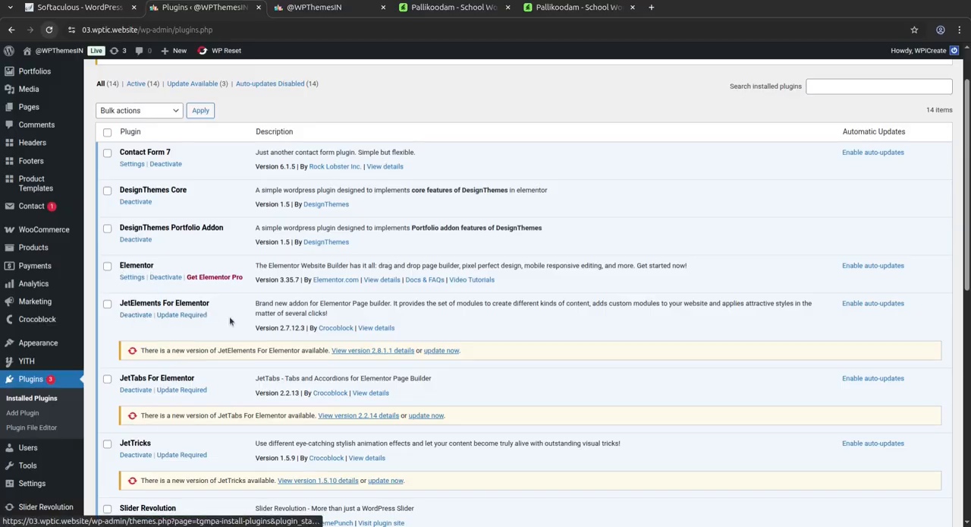
- Examine the installed plugins list from JetElements For Elementor to YITH WooCommerce Wishlist, including the available updates
scroll(275, 410, down, 2)
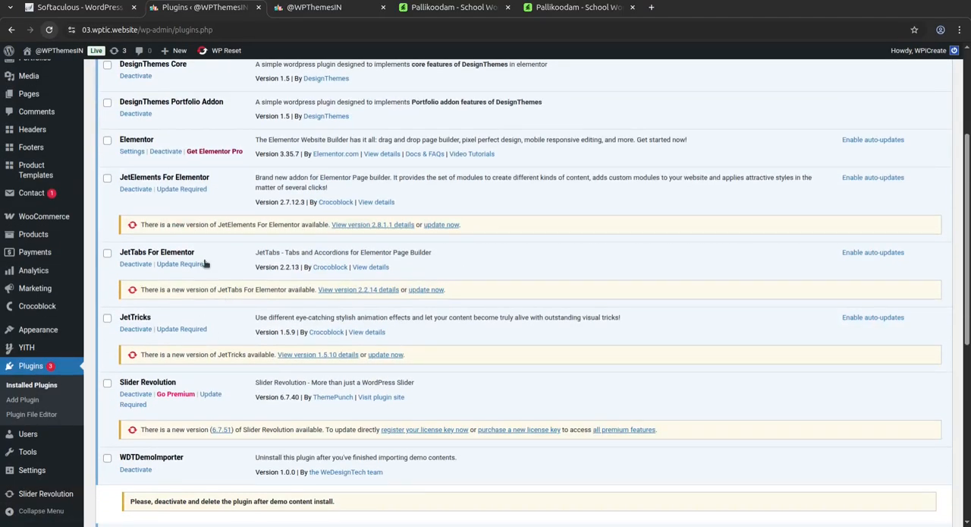
scroll(207, 264, down, 1)
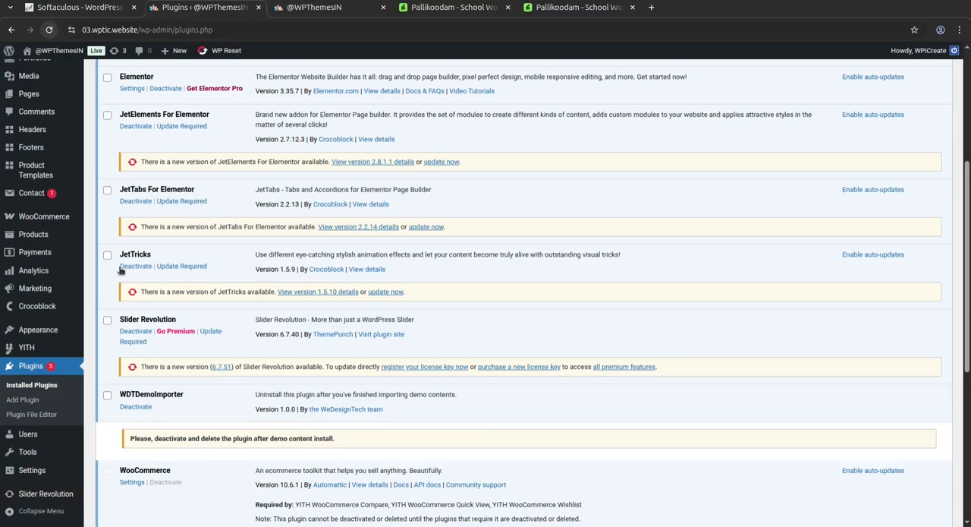
scroll(214, 345, down, 1)
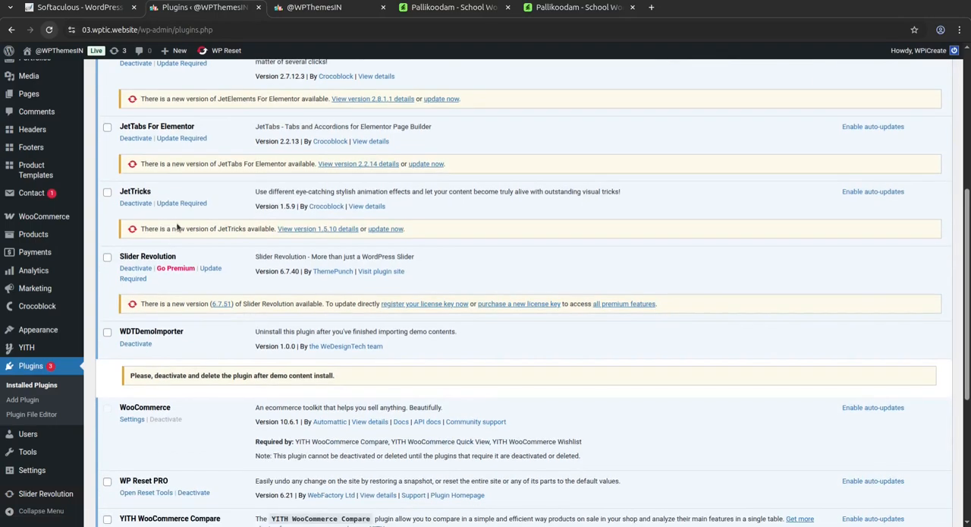
scroll(227, 265, down, 4)
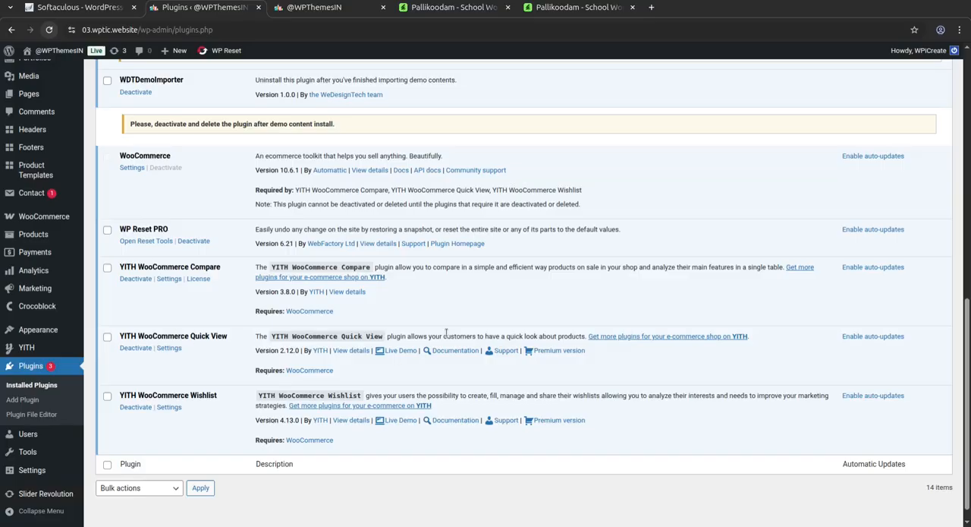
scroll(446, 334, down, 1)
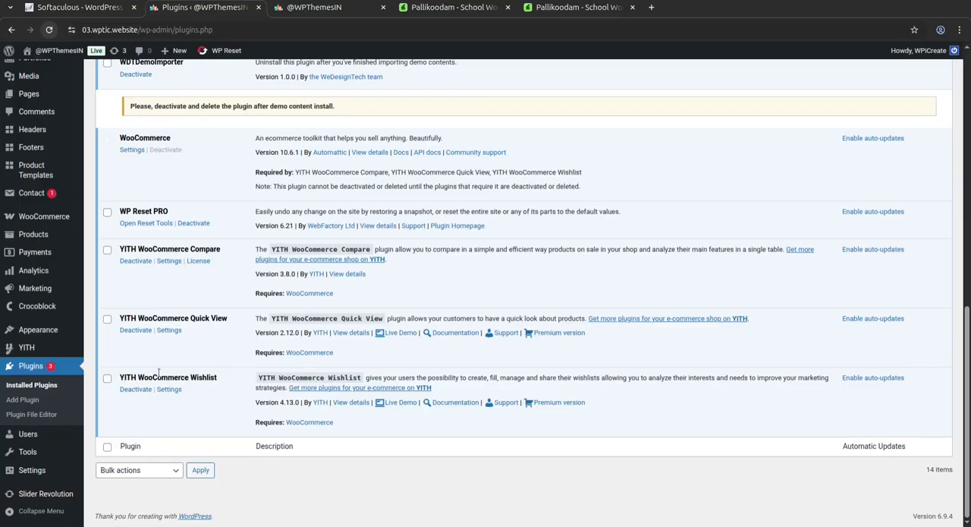
scroll(189, 259, up, 2)
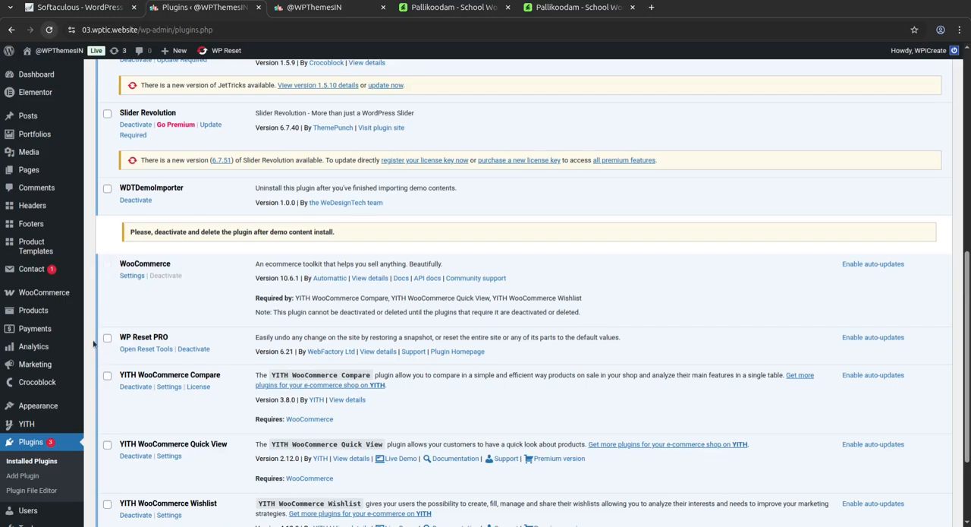
scroll(95, 343, up, 3)
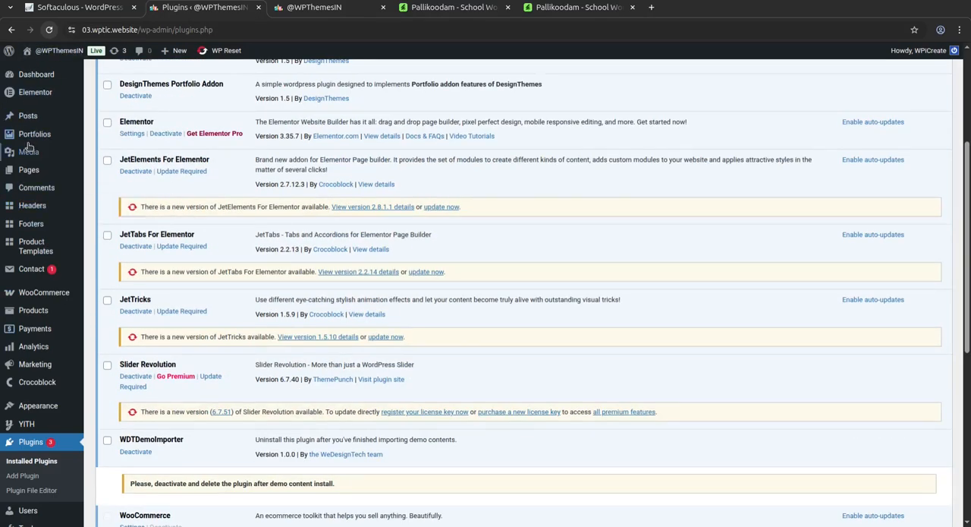
- Open the site's Portfolios list in the WordPress admin, followed by the Headers list
mouse_move(41, 89)
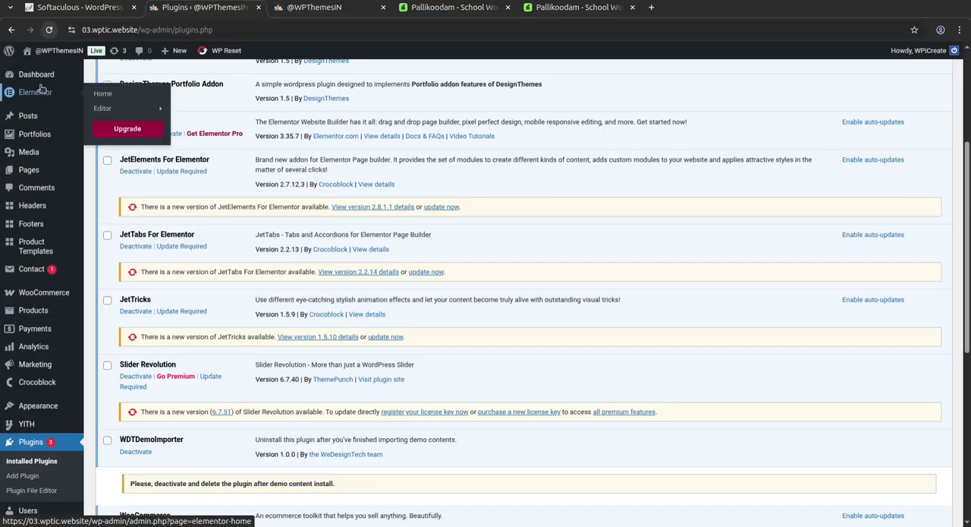
click(25, 140)
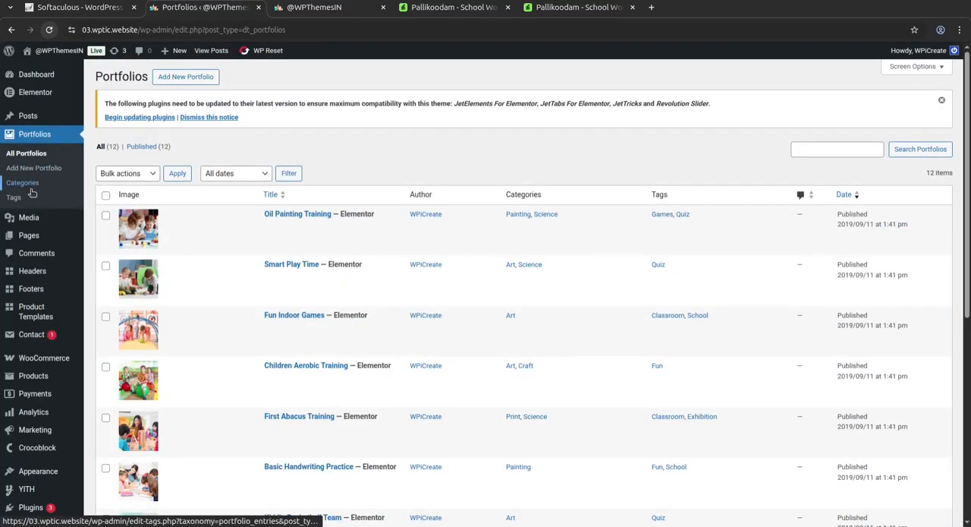
mouse_move(30, 225)
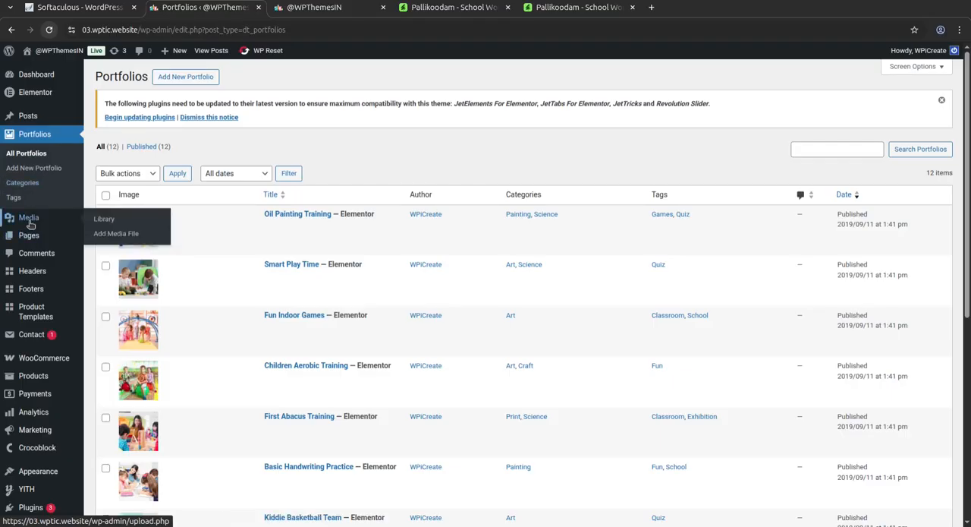
click(31, 279)
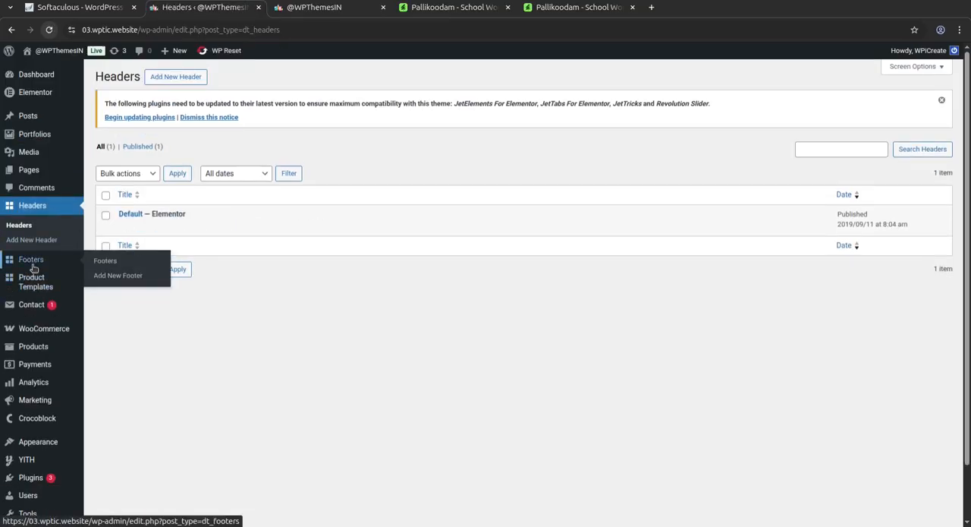
- Move on from Headers to the Footers and Product Templates lists to check the theme's Elementor templates
click(33, 267)
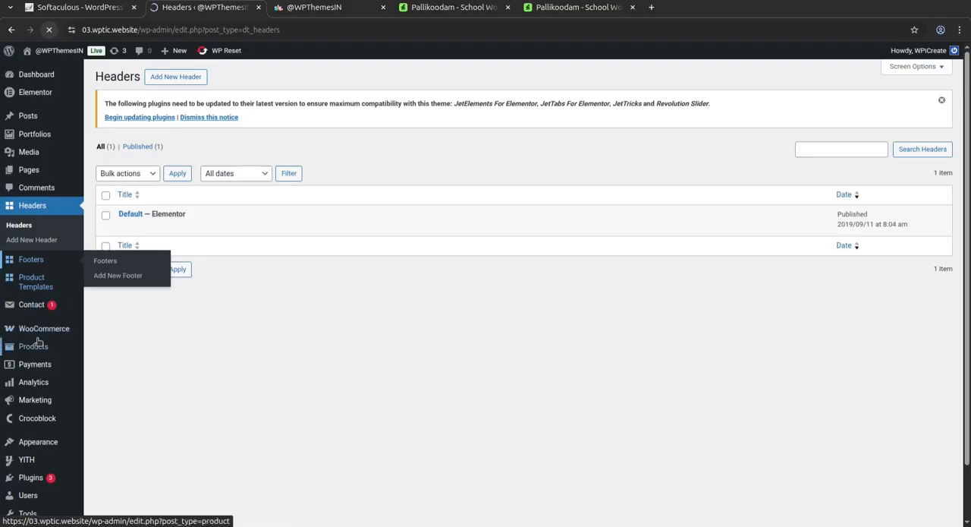
mouse_move(27, 289)
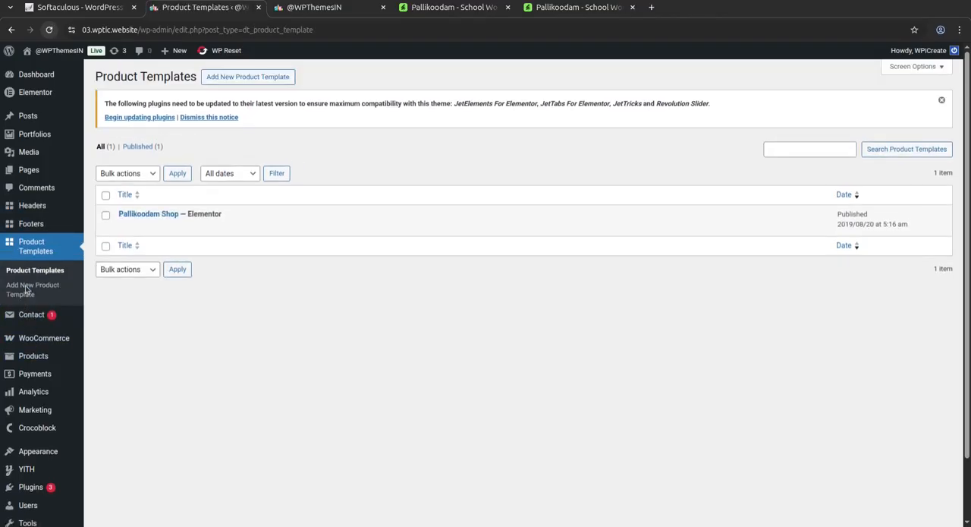
mouse_move(35, 317)
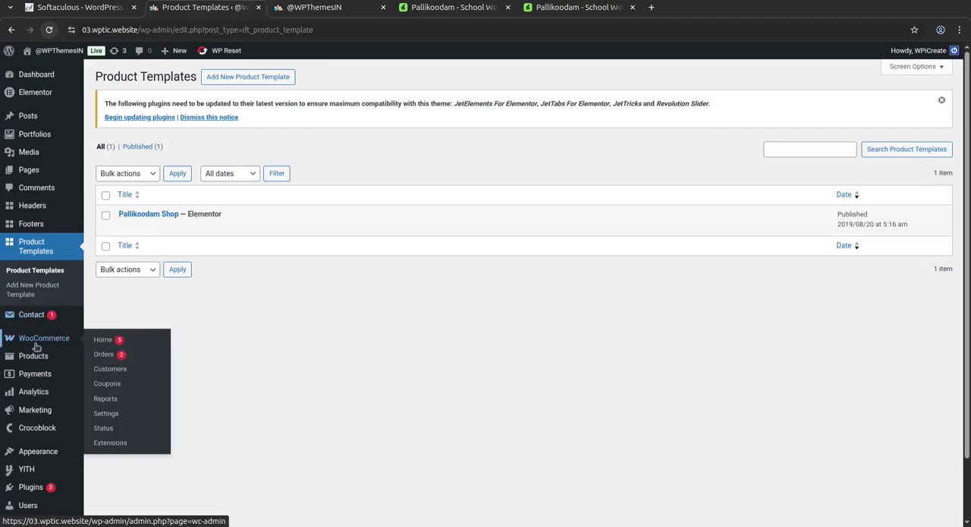
- Open the WooCommerce products list and look through the imported demo products
mouse_move(33, 361)
click(108, 363)
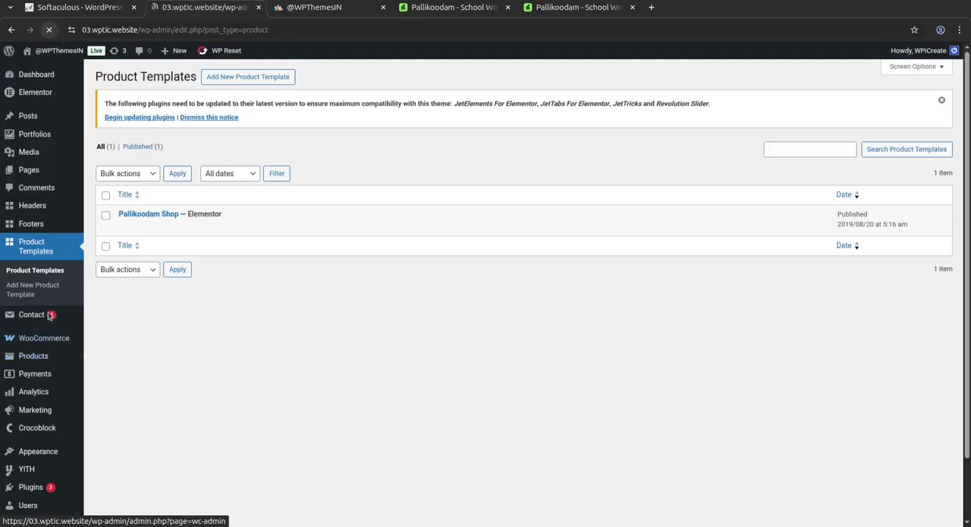
scroll(252, 278, down, 5)
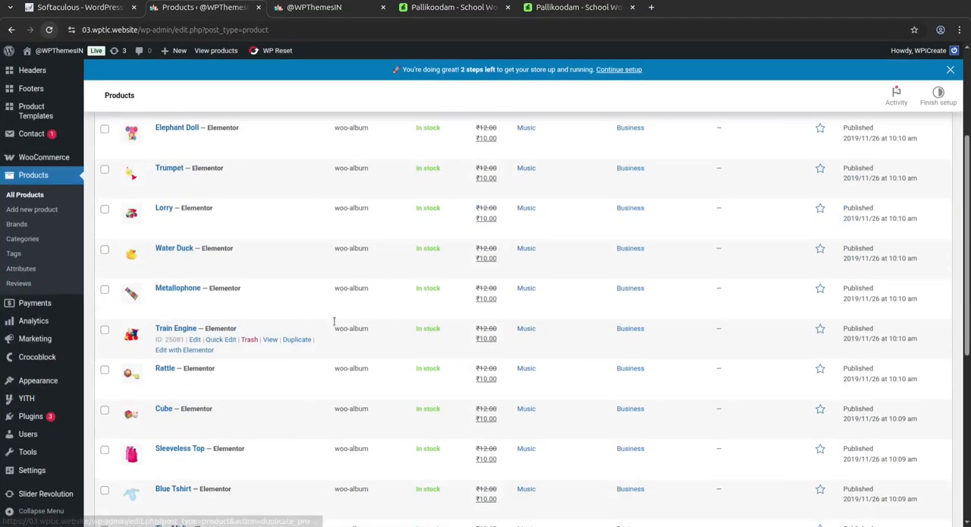
scroll(302, 442, up, 5)
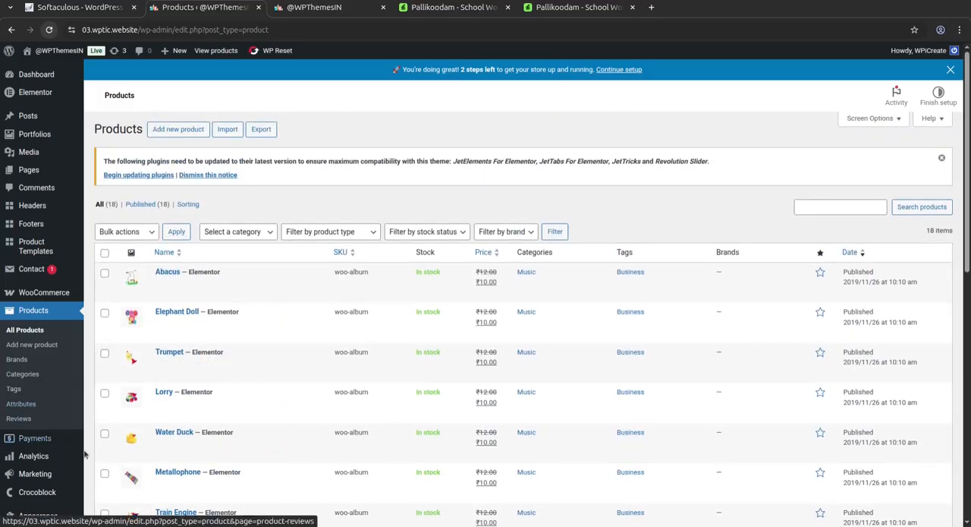
scroll(46, 439, down, 2)
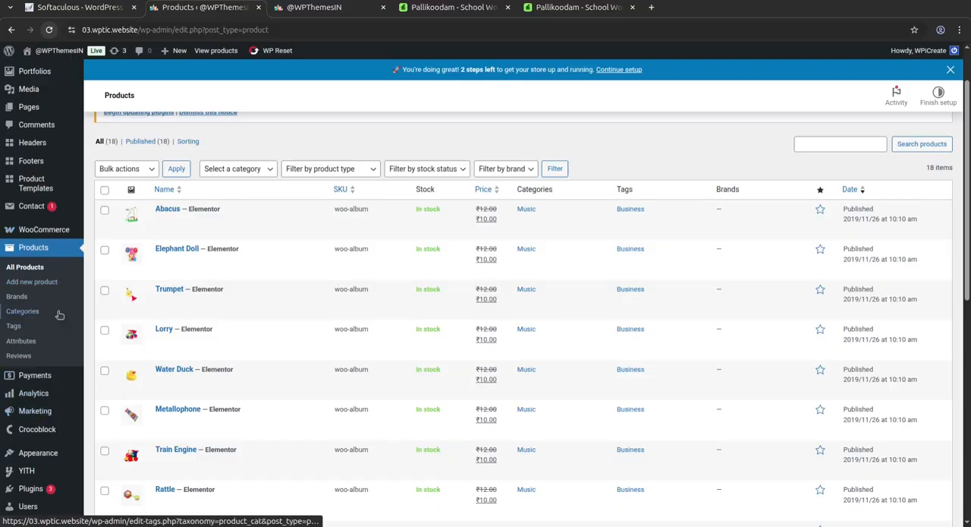
- Open the Crocoblock dashboard and review the installed JetPlugins, the licence section and the additional plugin offers
scroll(59, 314, down, 3)
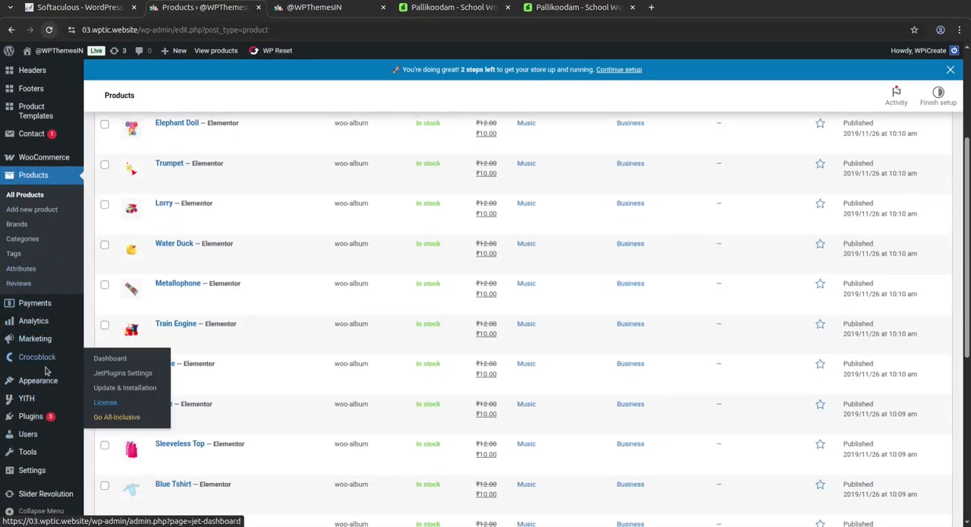
click(42, 365)
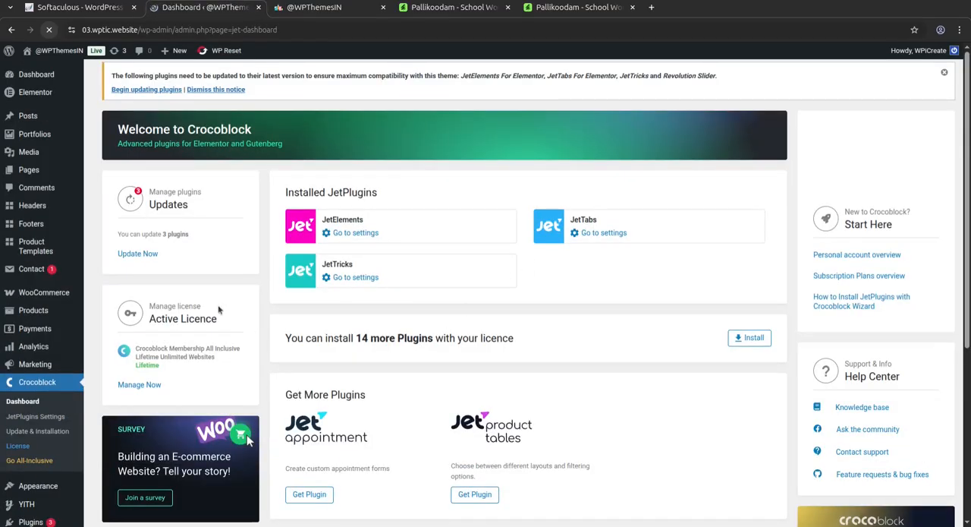
scroll(415, 411, down, 3)
scroll(414, 405, down, 4)
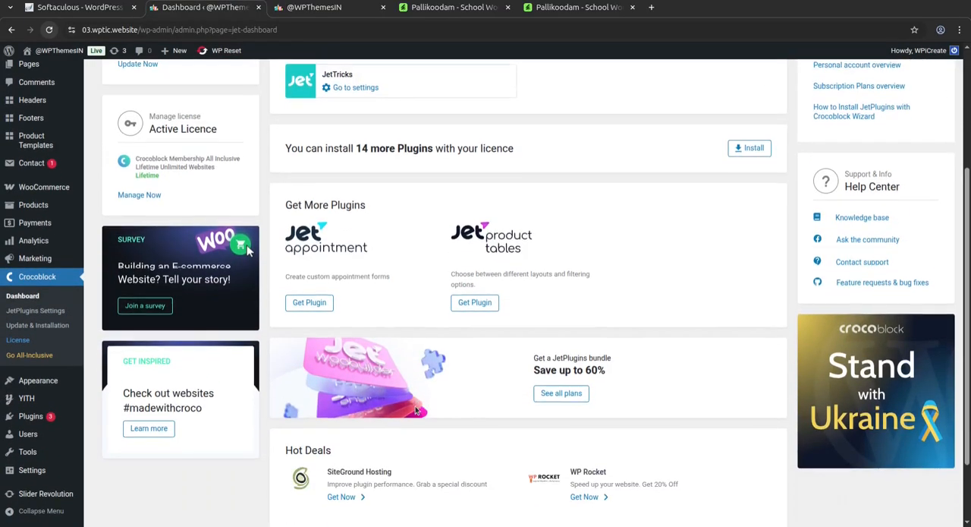
scroll(415, 405, up, 6)
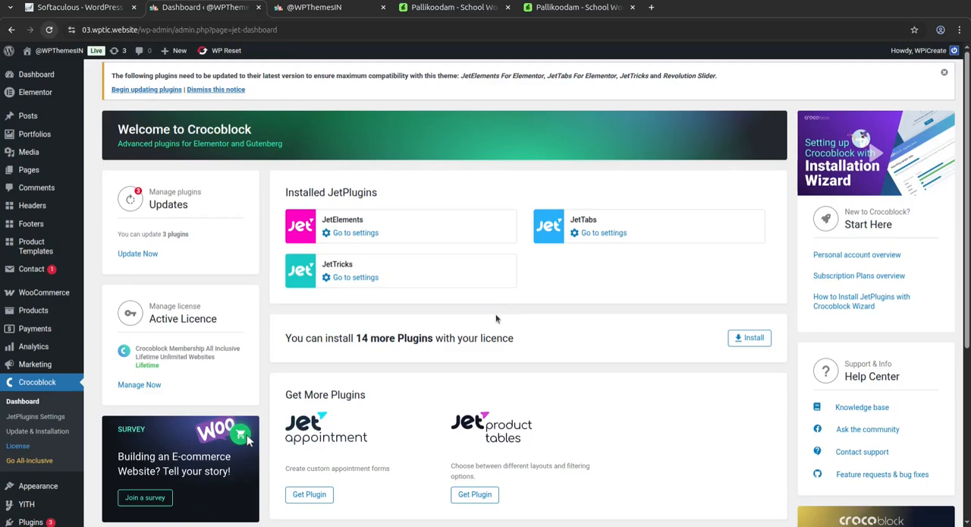
scroll(722, 346, down, 5)
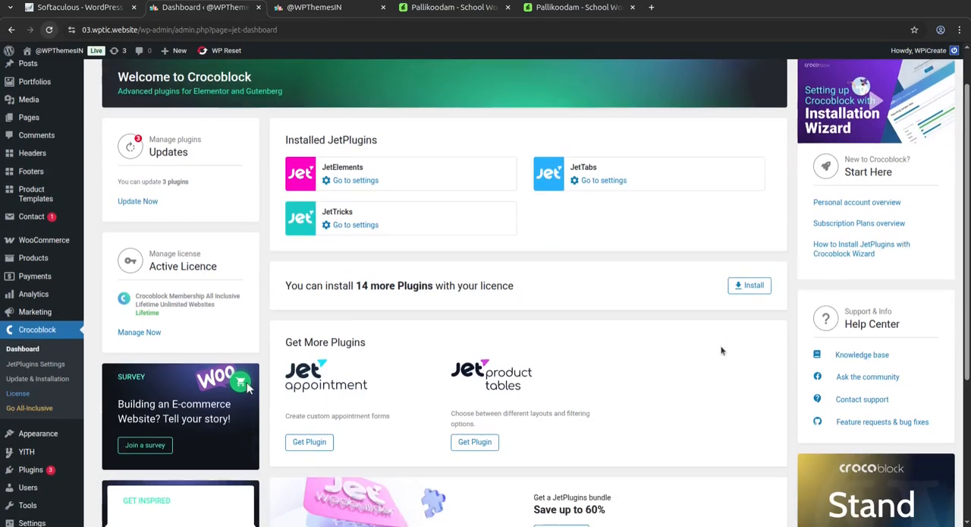
scroll(345, 369, up, 5)
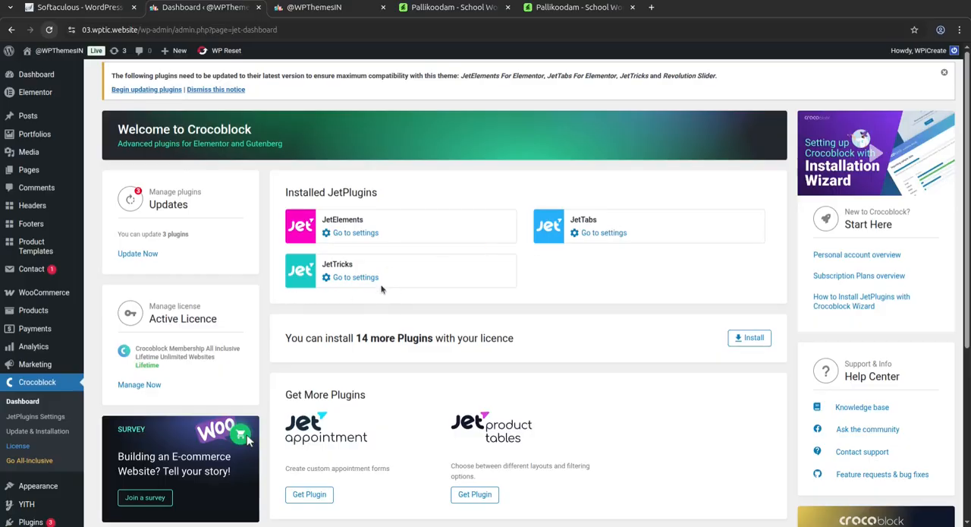
scroll(397, 249, down, 3)
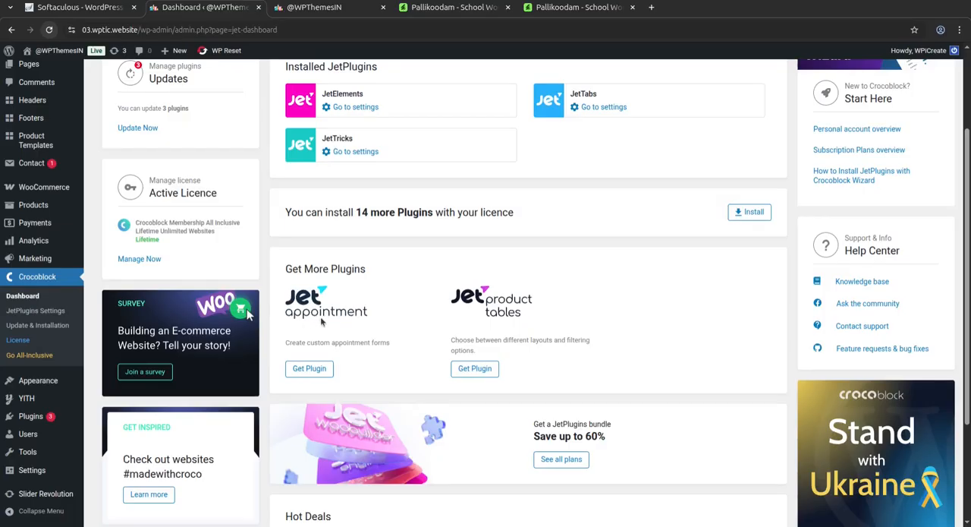
scroll(500, 360, down, 2)
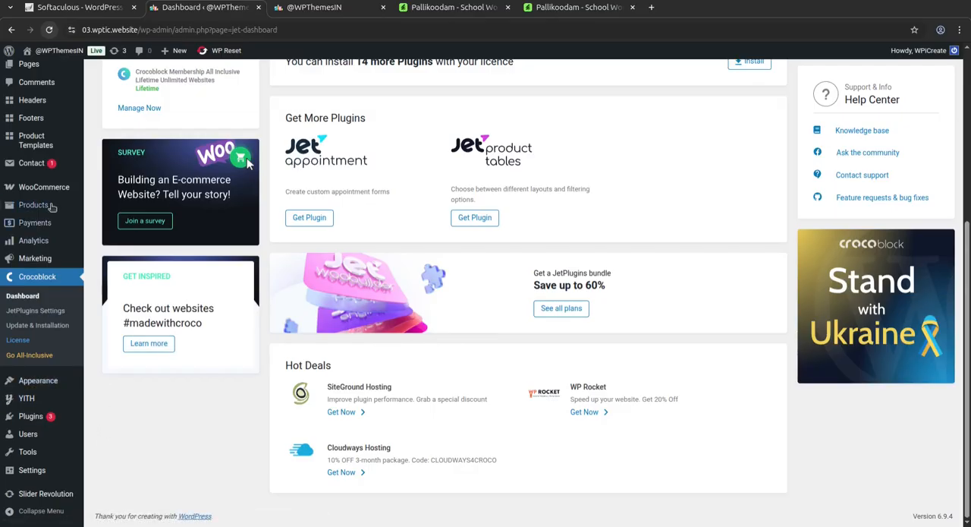
- Open the Media Library and look through the theme's imported images, from the logos to the product photos
scroll(43, 171, up, 5)
mouse_move(35, 152)
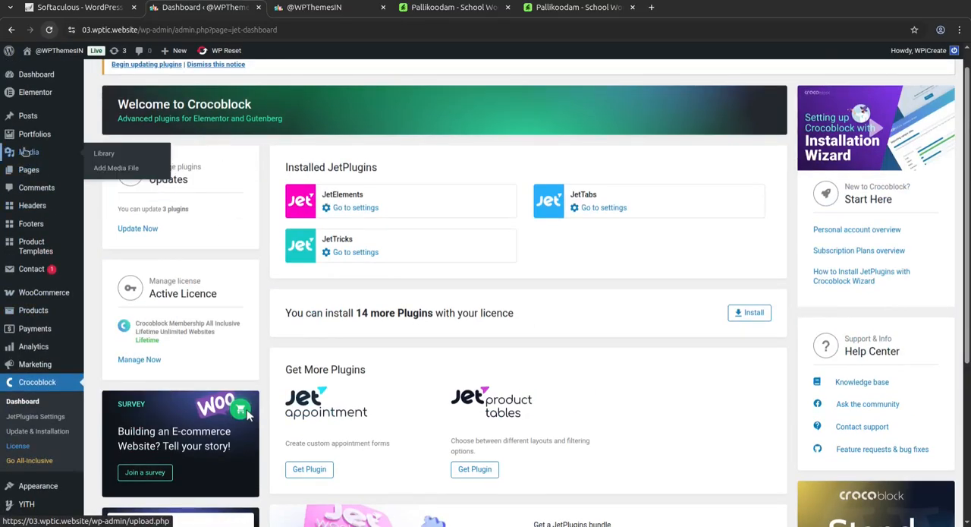
click(102, 155)
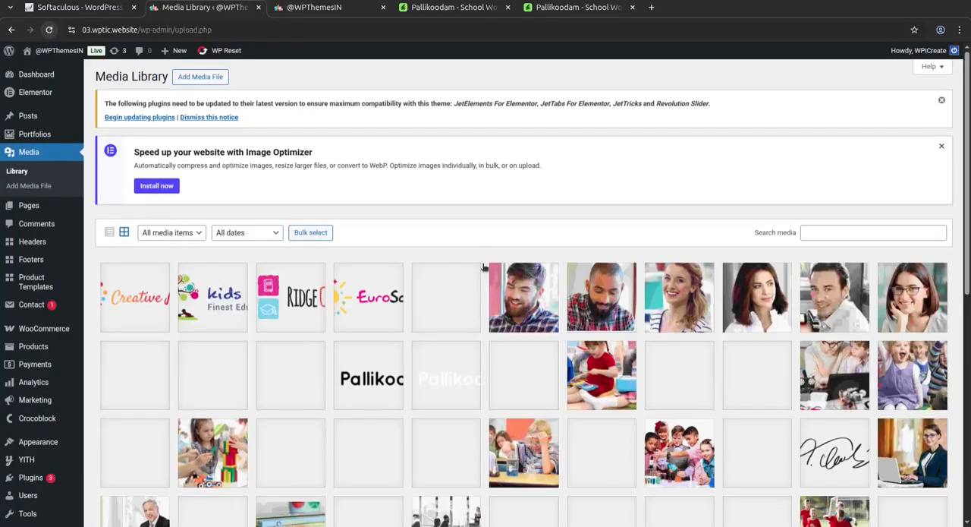
scroll(483, 267, down, 6)
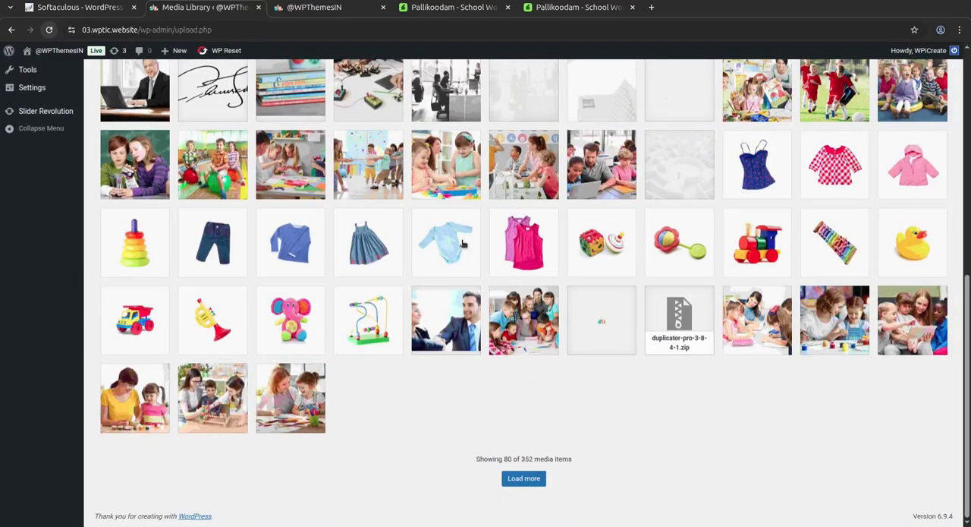
scroll(608, 360, up, 5)
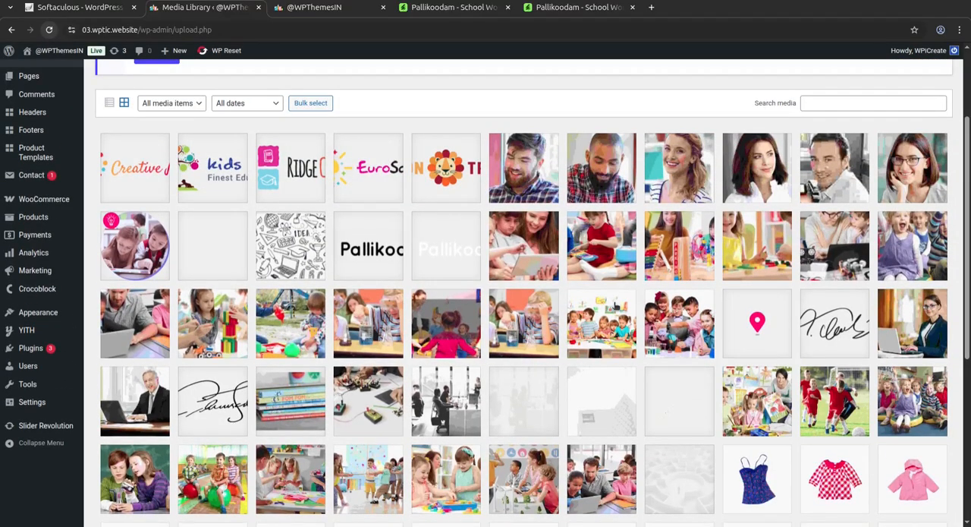
scroll(500, 346, down, 5)
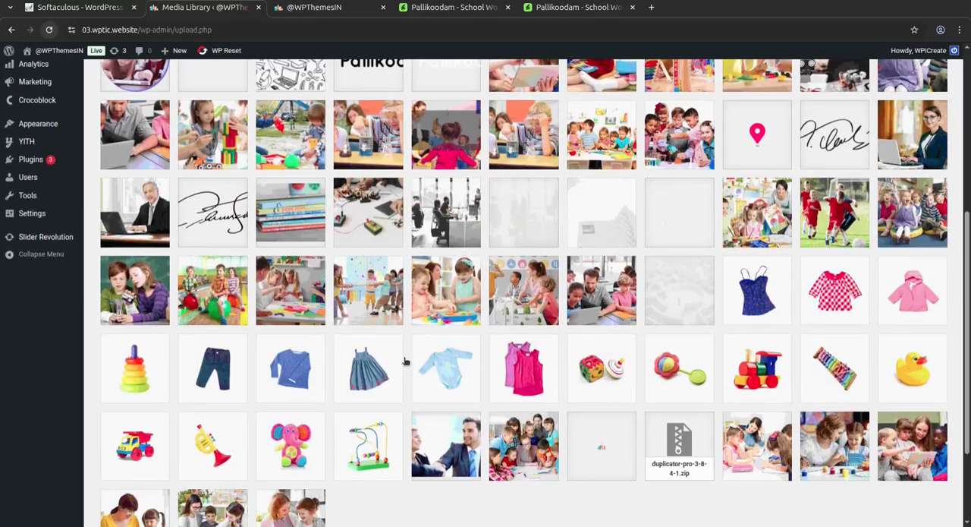
scroll(46, 339, up, 5)
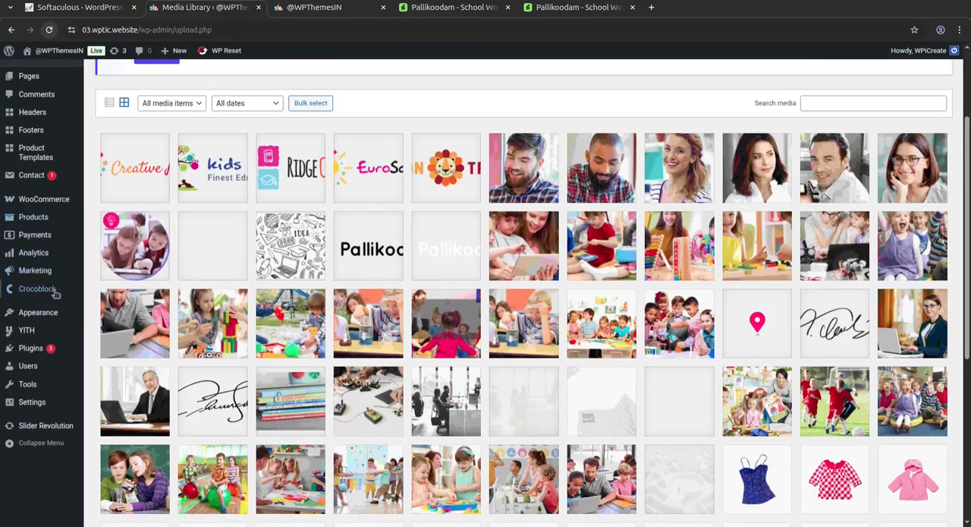
- Open the Slider Revolution overview and check the slider modules available on the site
mouse_move(47, 321)
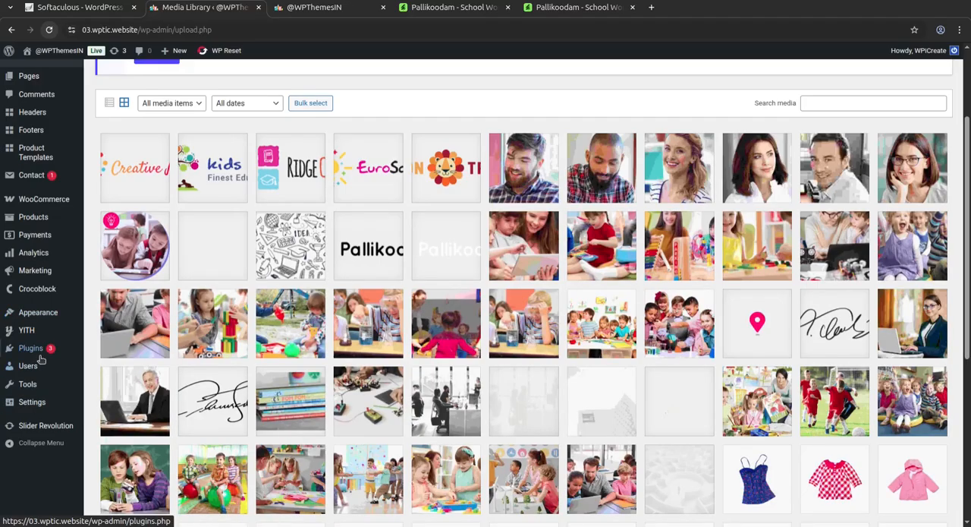
mouse_move(42, 410)
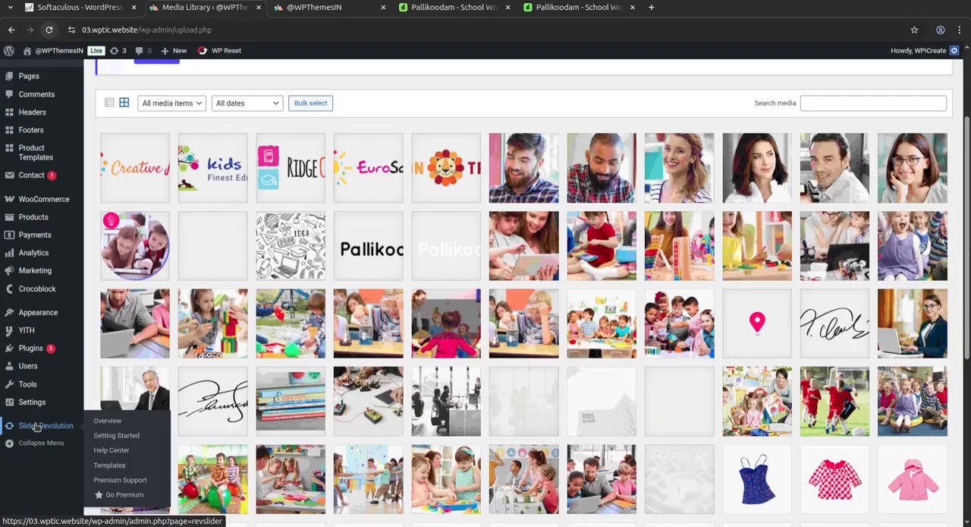
click(35, 428)
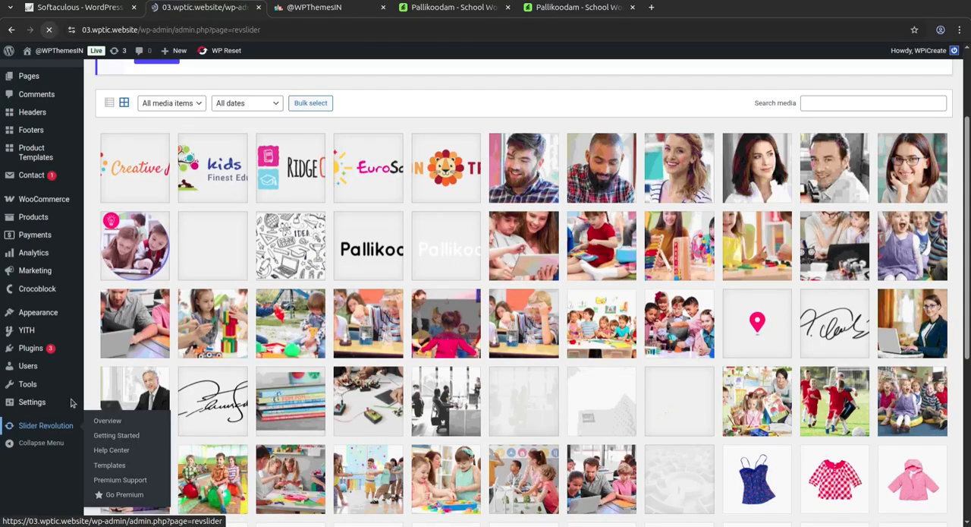
scroll(576, 243, down, 3)
scroll(577, 242, down, 3)
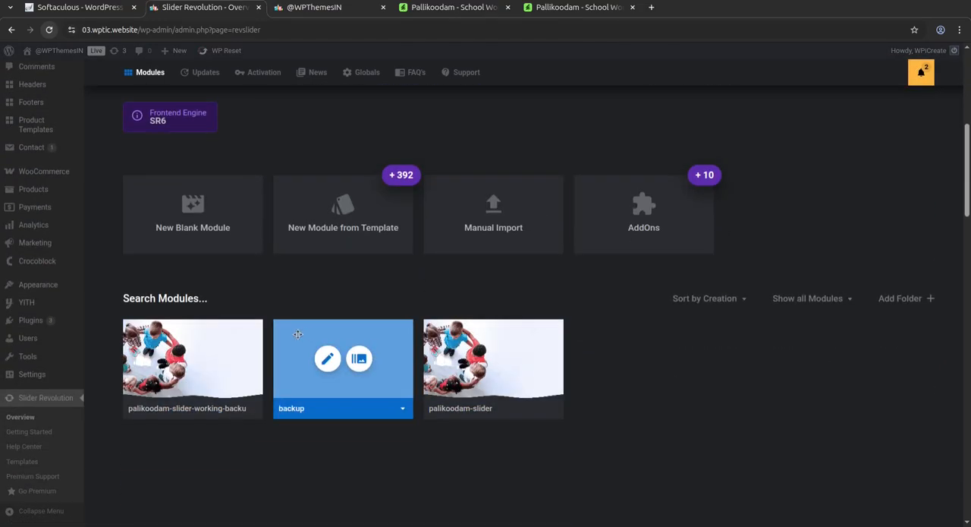
scroll(318, 333, up, 2)
scroll(319, 334, down, 2)
- Open the Demo Content Install page under the site's tools and check the Default Demo
mouse_move(29, 356)
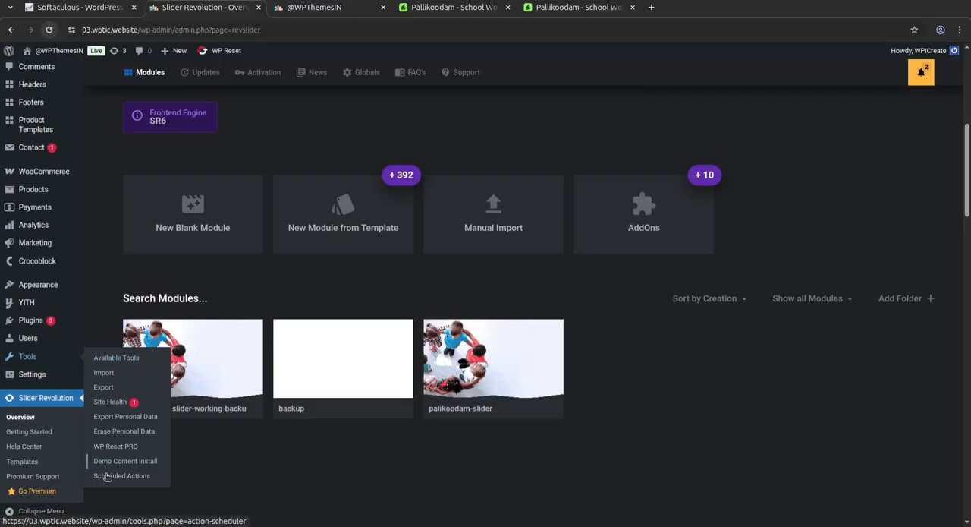
click(110, 468)
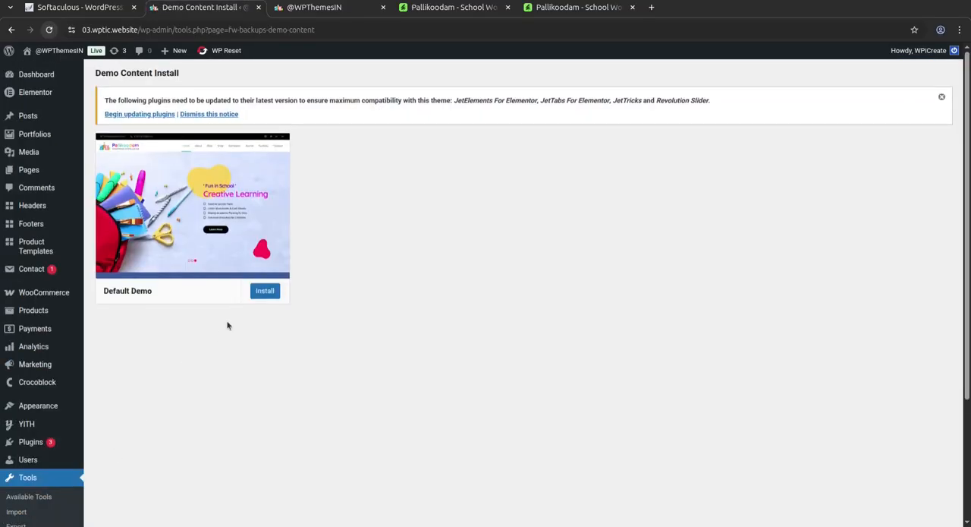
mouse_move(240, 205)
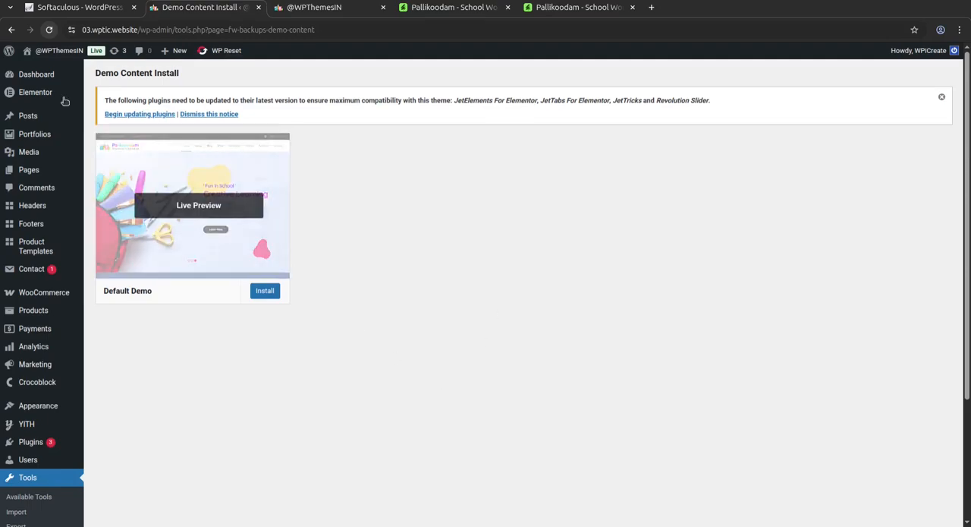
mouse_move(43, 78)
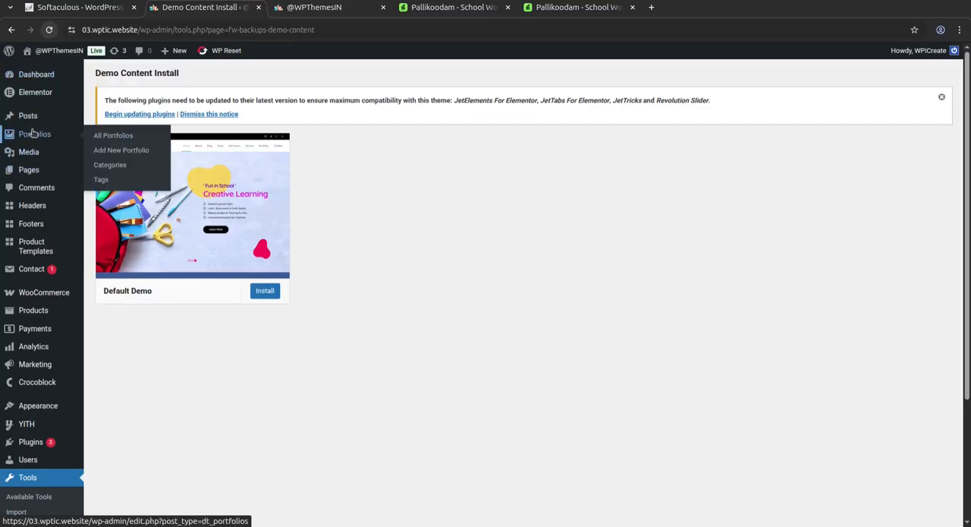
mouse_move(35, 95)
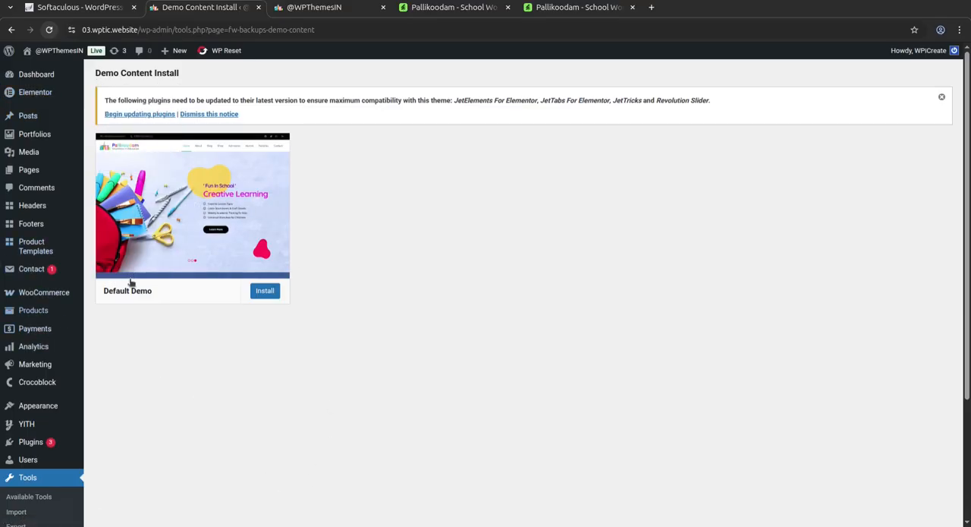
- Return to Pallikoodam's ThemeForest item page and look through its live preview from the Standard Curriculum section to Our Partners
click(447, 10)
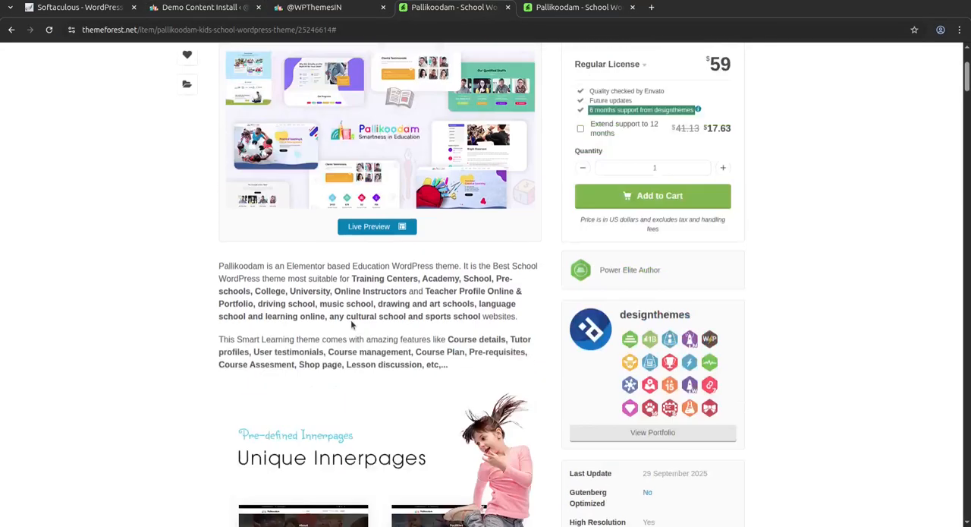
scroll(351, 320, up, 3)
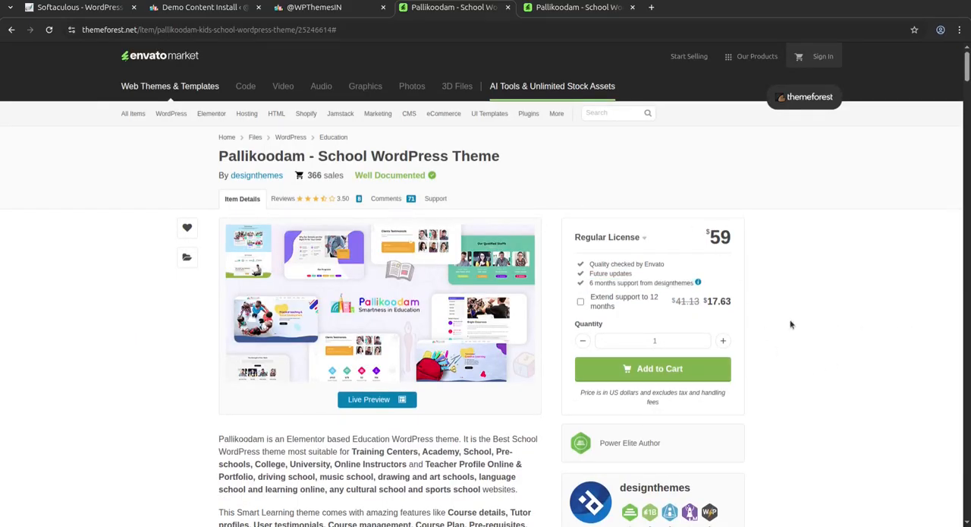
click(560, 11)
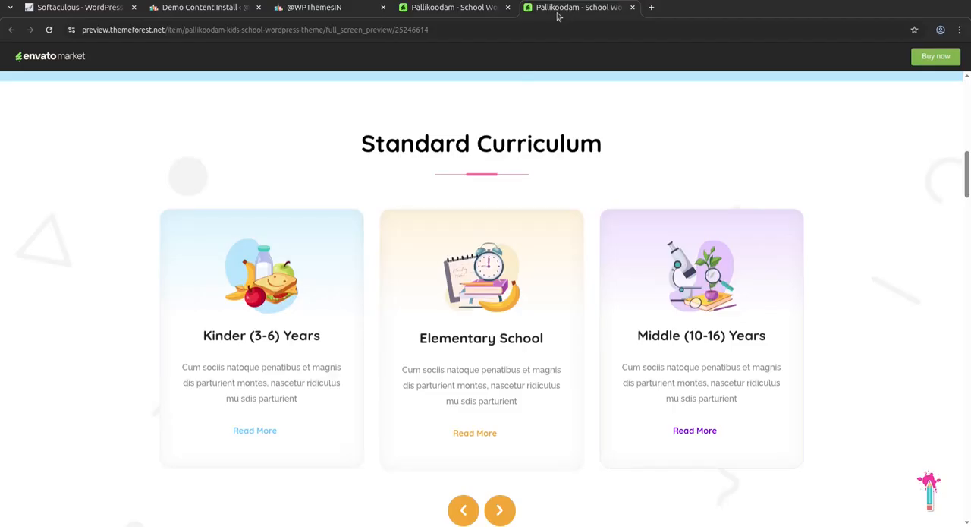
scroll(499, 324, down, 10)
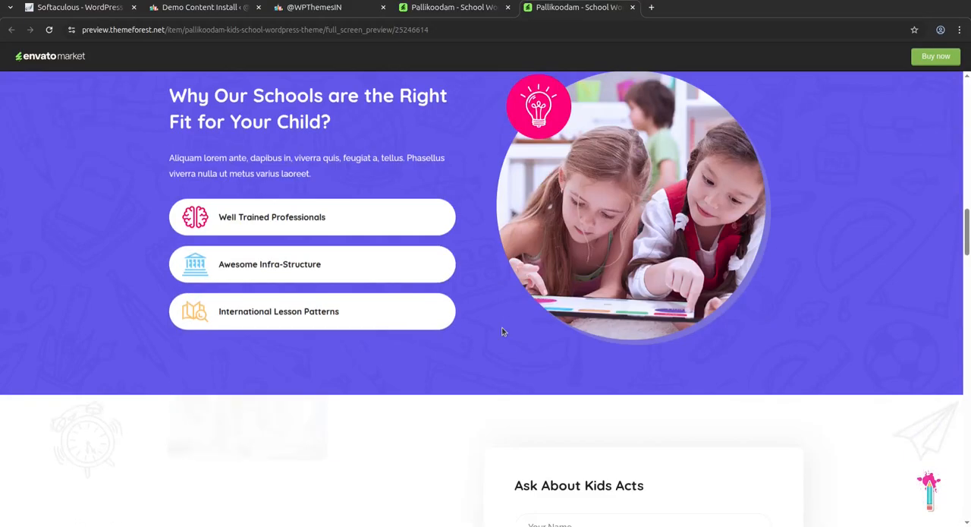
scroll(502, 329, down, 8)
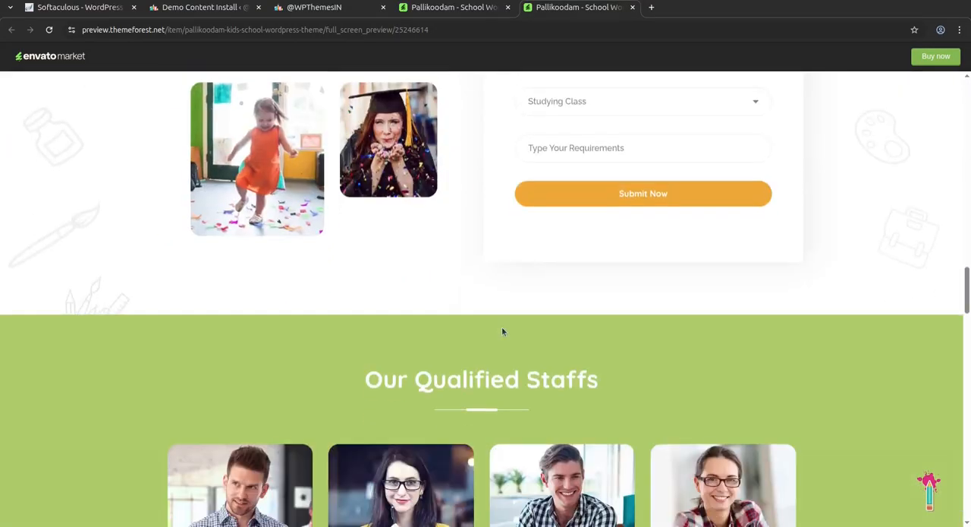
scroll(502, 331, down, 3)
scroll(478, 410, down, 2)
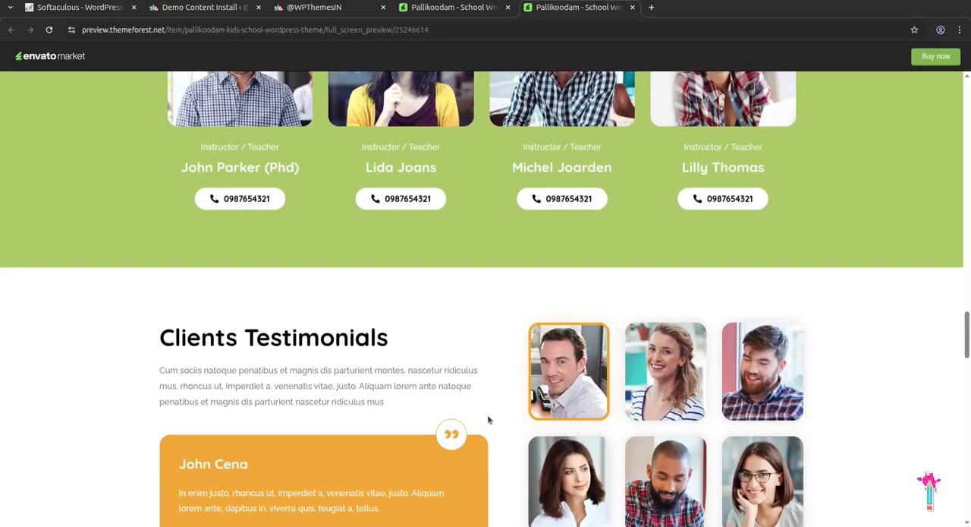
scroll(698, 435, down, 6)
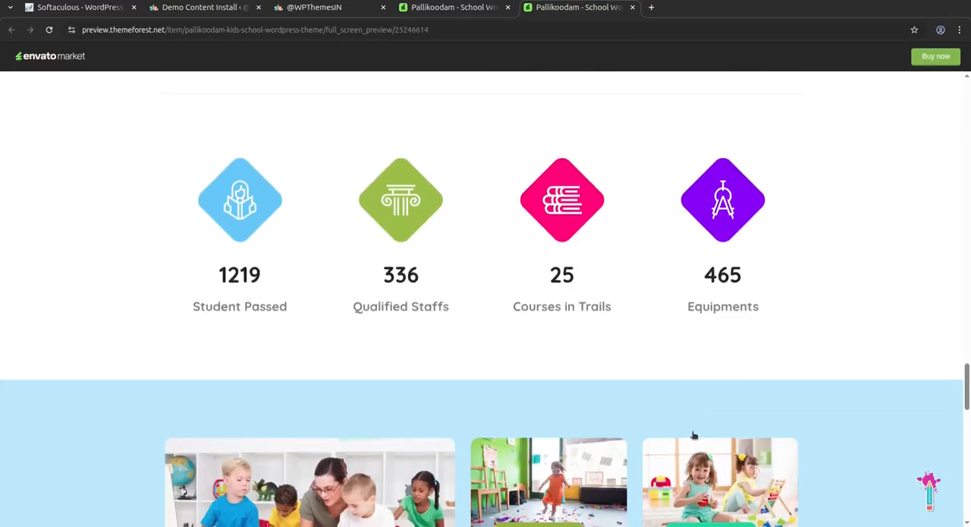
scroll(693, 434, down, 5)
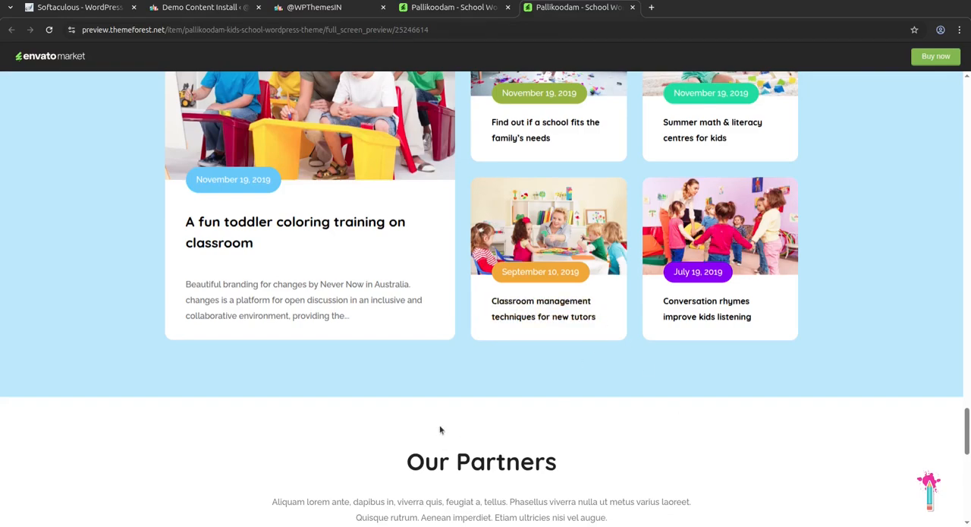
- Recheck the theme's ThemeForest item page and look back over the live preview's testimonials and qualified staff sections
click(413, 7)
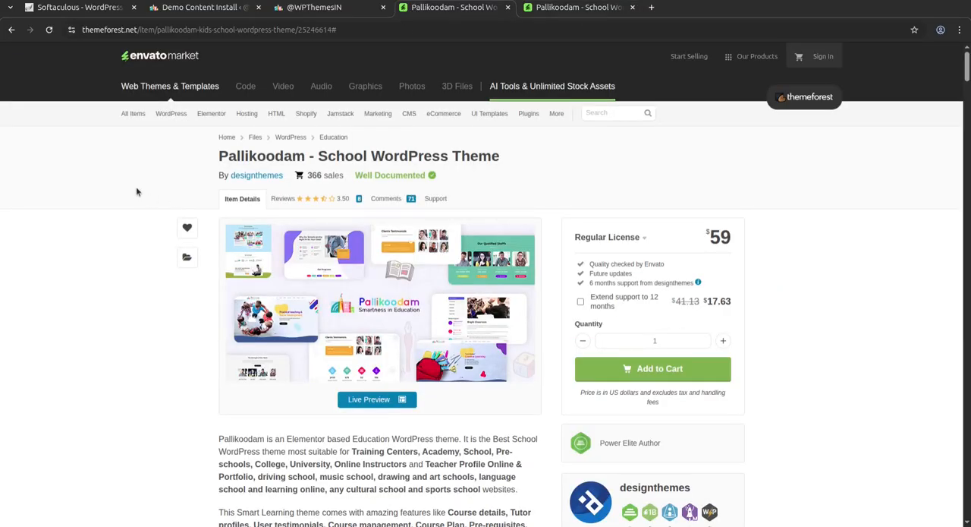
click(553, 9)
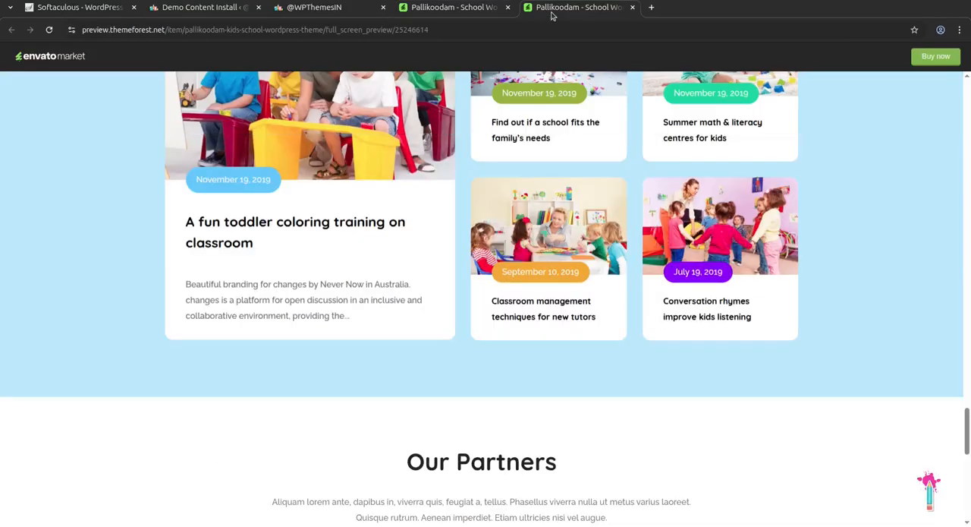
scroll(293, 336, up, 15)
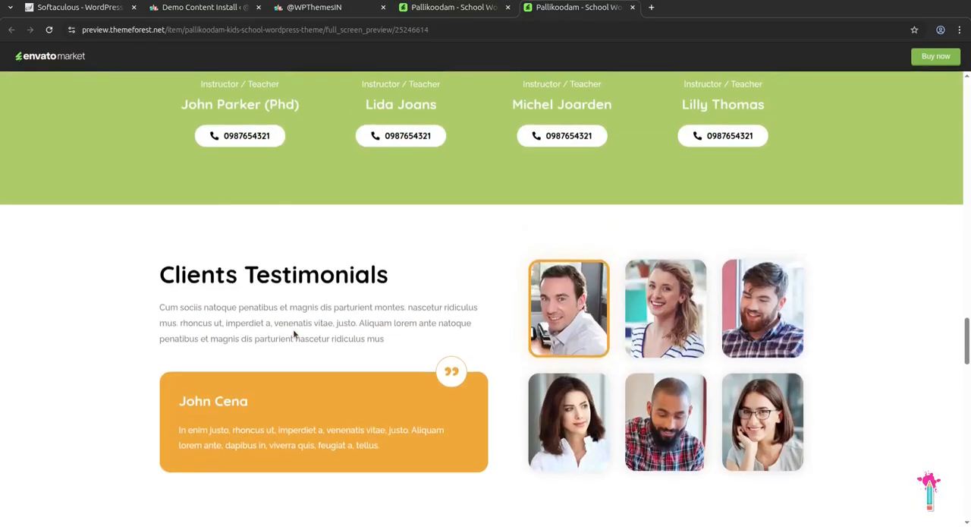
scroll(293, 329, up, 3)
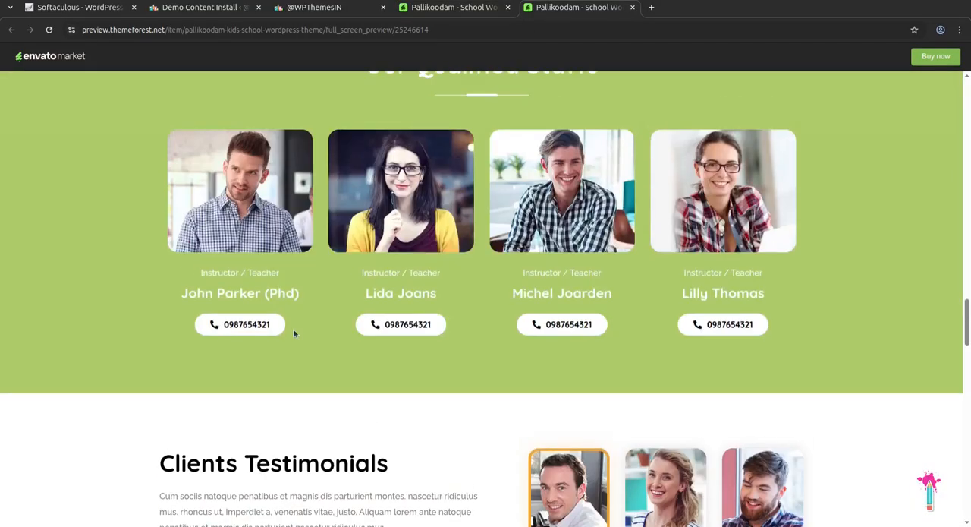